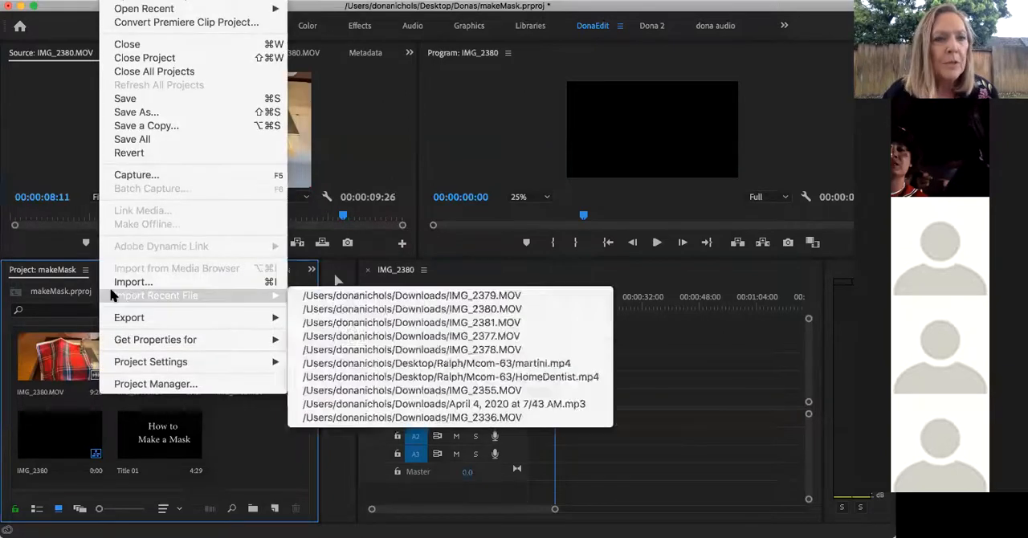
Import the five clips IMG_2383.MOV through IMG_2387.MOV from the Downloads folder into the project
{"action": "left_click", "coordinate": [131, 284]}
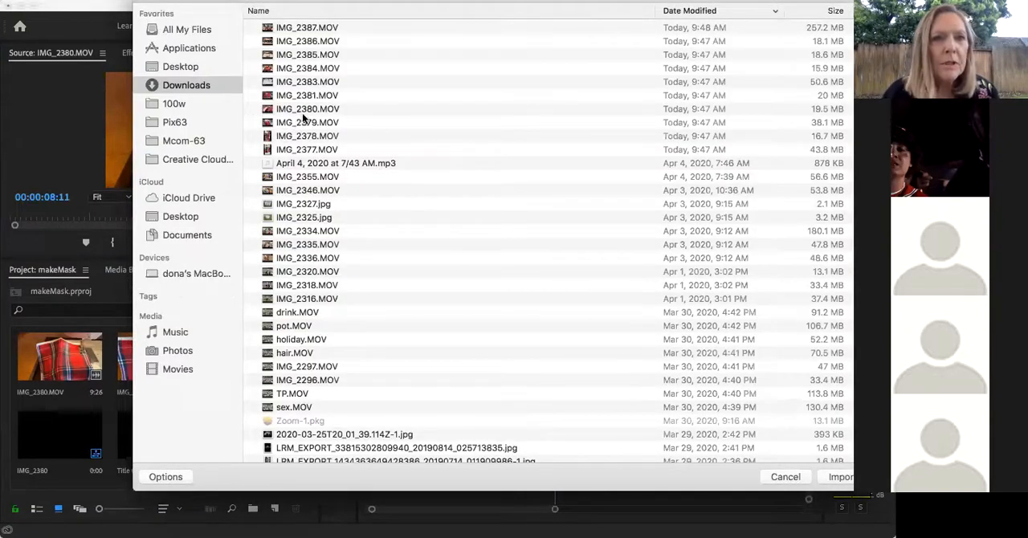
{"action": "left_click", "coordinate": [301, 82]}
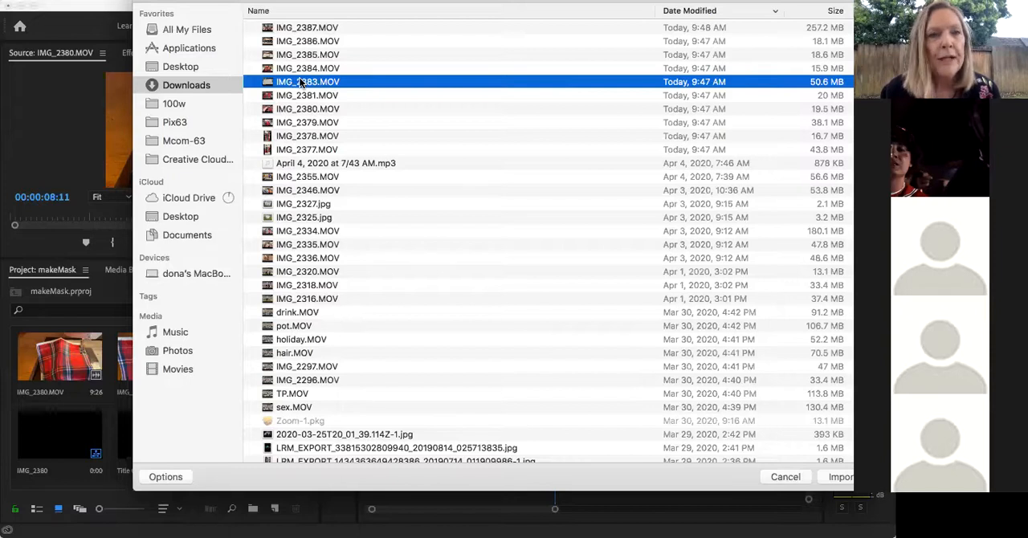
{"action": "left_click", "coordinate": [289, 29], "text": "shift"}
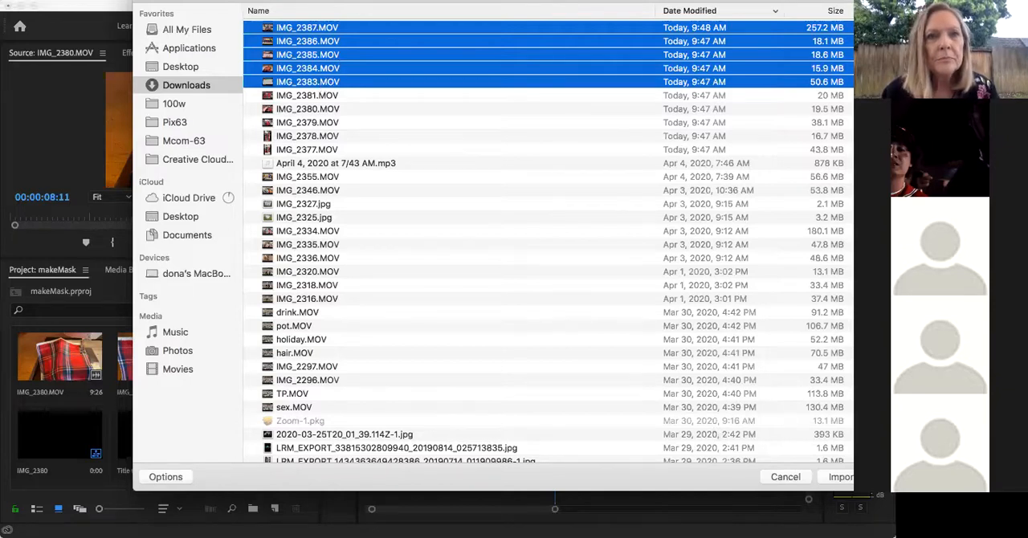
{"action": "left_click_drag", "start_coordinate": [498, 2], "coordinate": [408, 8]}
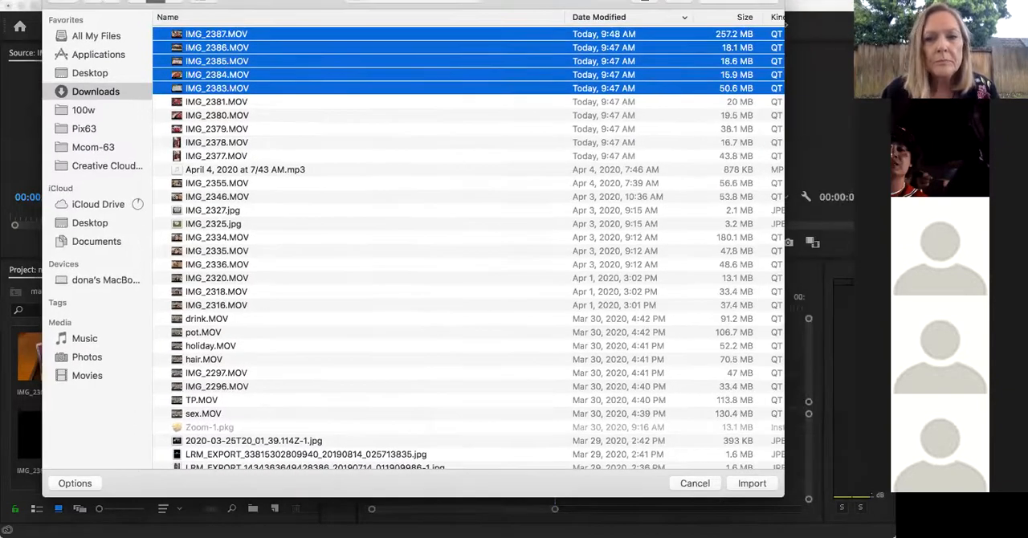
{"action": "left_click", "coordinate": [751, 483]}
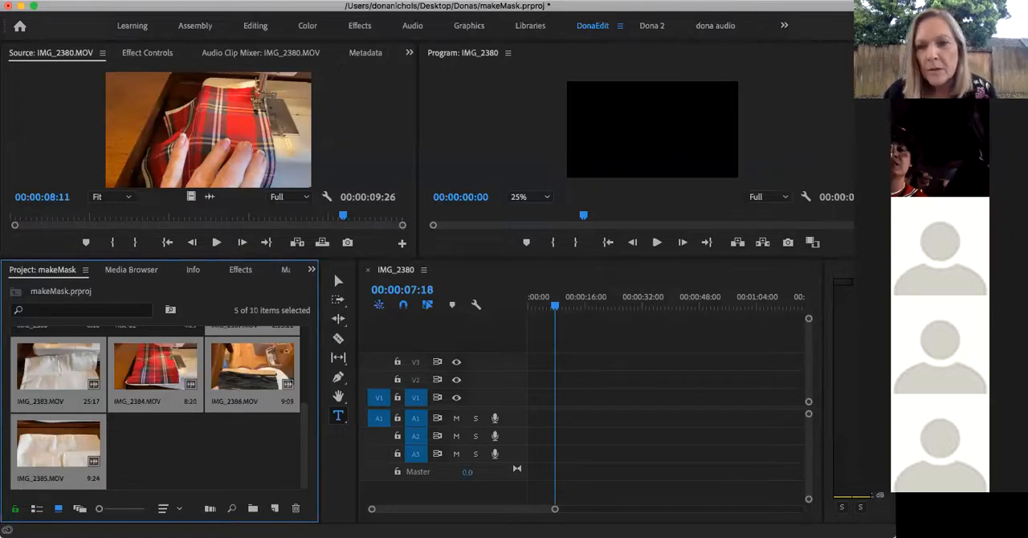
{"action": "scroll", "coordinate": [208, 466], "scroll_direction": "up", "scroll_amount": 3}
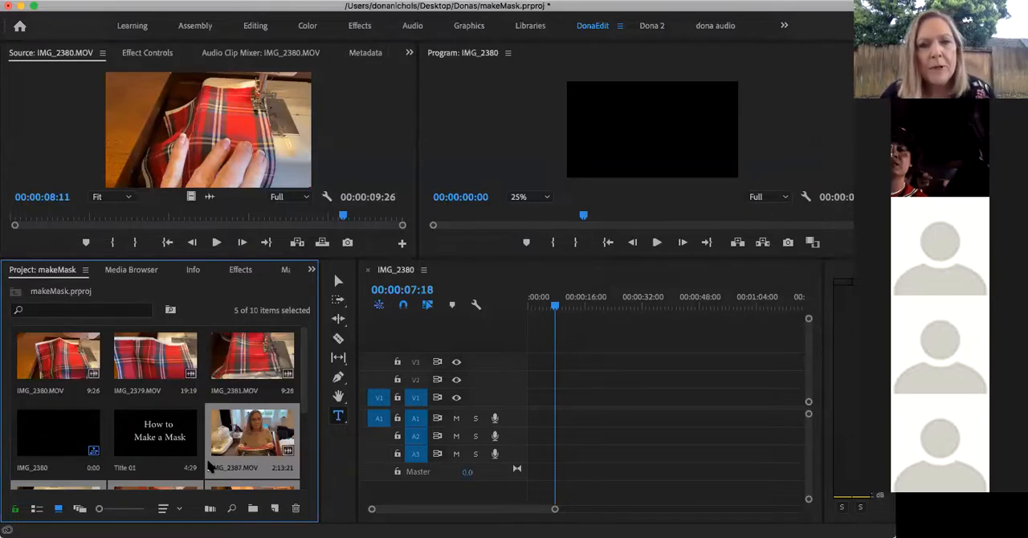
Move the timeline playhead near the sequence start and create a new legacy title with the default 1920 × 1080 settings
{"action": "left_click_drag", "start_coordinate": [555, 307], "coordinate": [531, 307]}
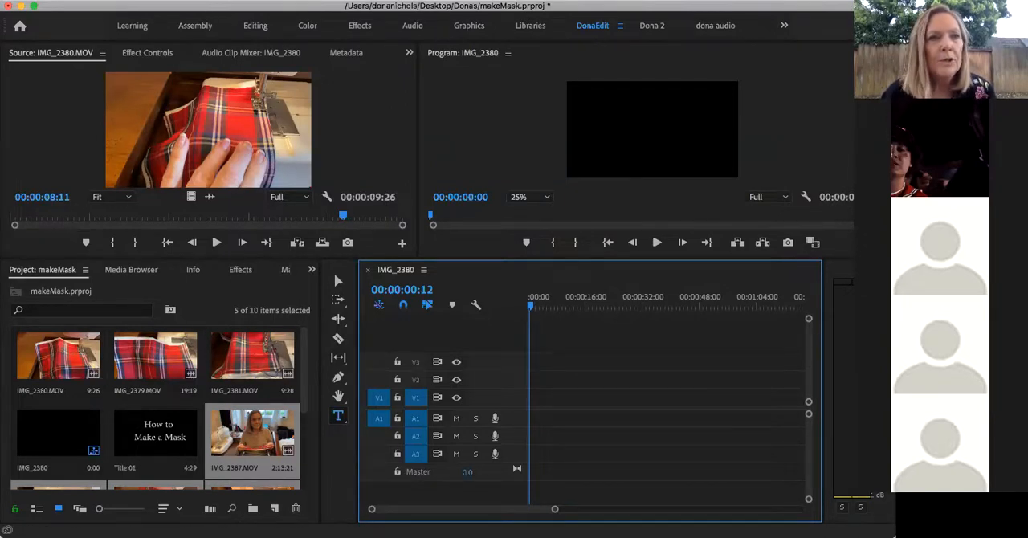
{"action": "left_click", "coordinate": [114, 0]}
{"action": "mouse_move", "coordinate": [125, 0]}
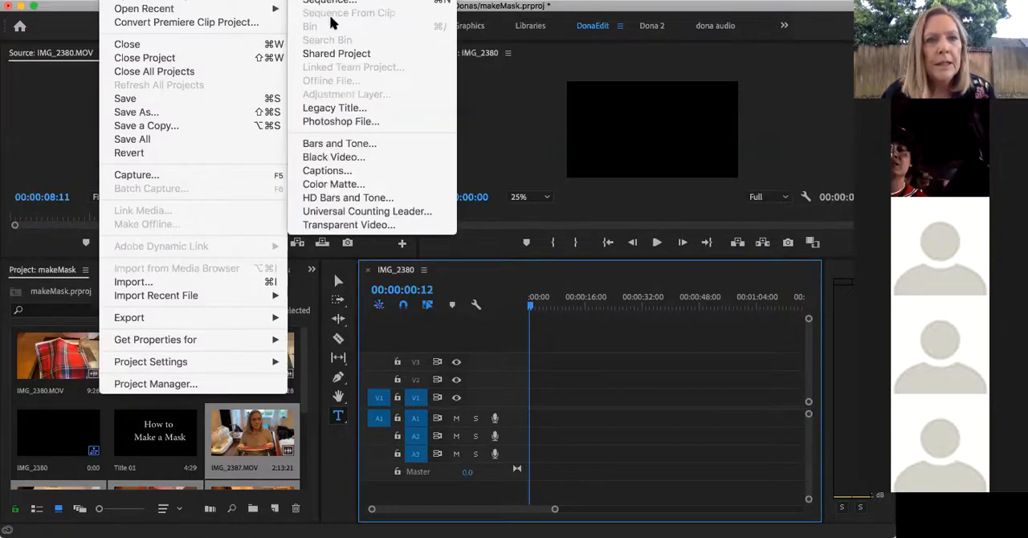
{"action": "left_click", "coordinate": [331, 105]}
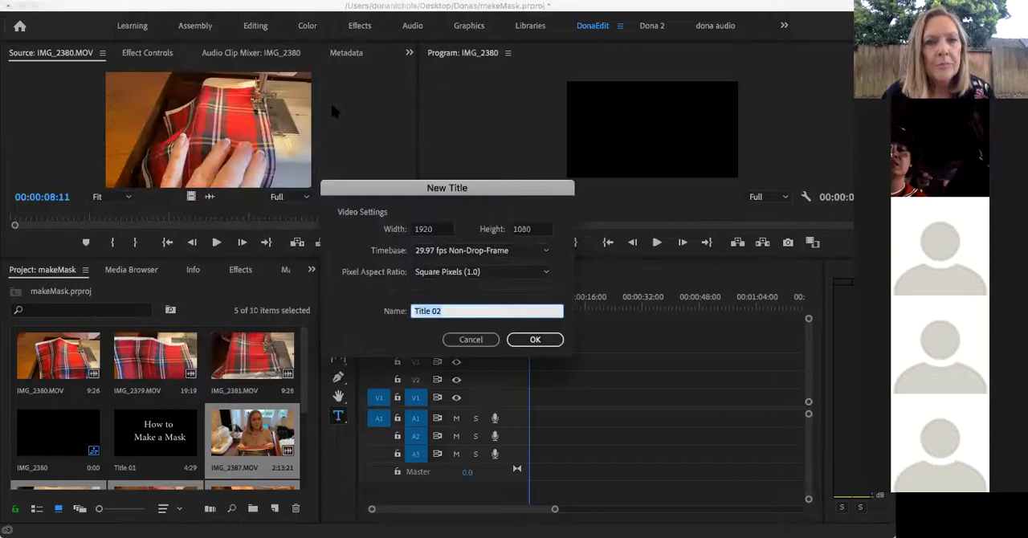
{"action": "left_click", "coordinate": [535, 339]}
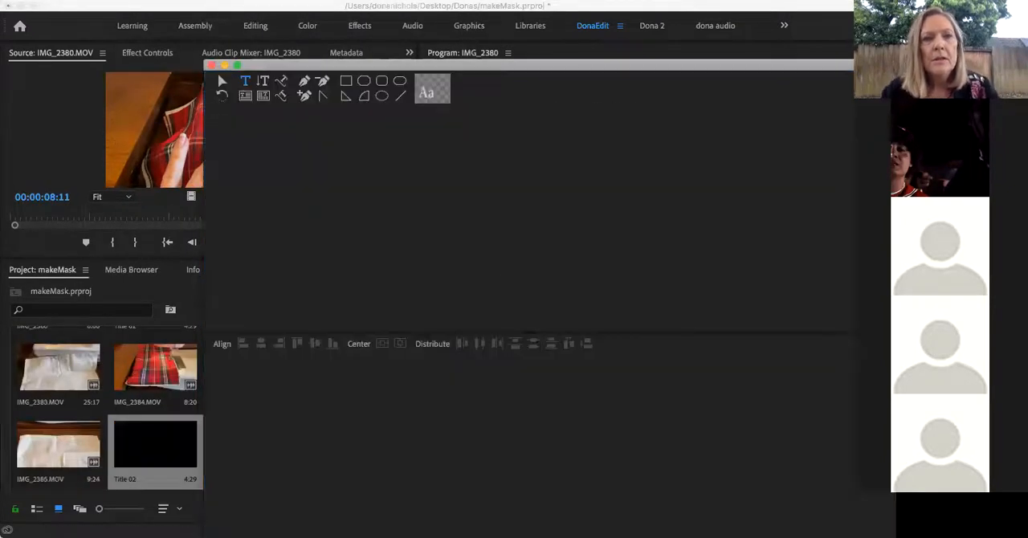
Reposition the title window and widen its canvas and styles area so both are fully visible
{"action": "left_click_drag", "start_coordinate": [509, 62], "coordinate": [191, 37]}
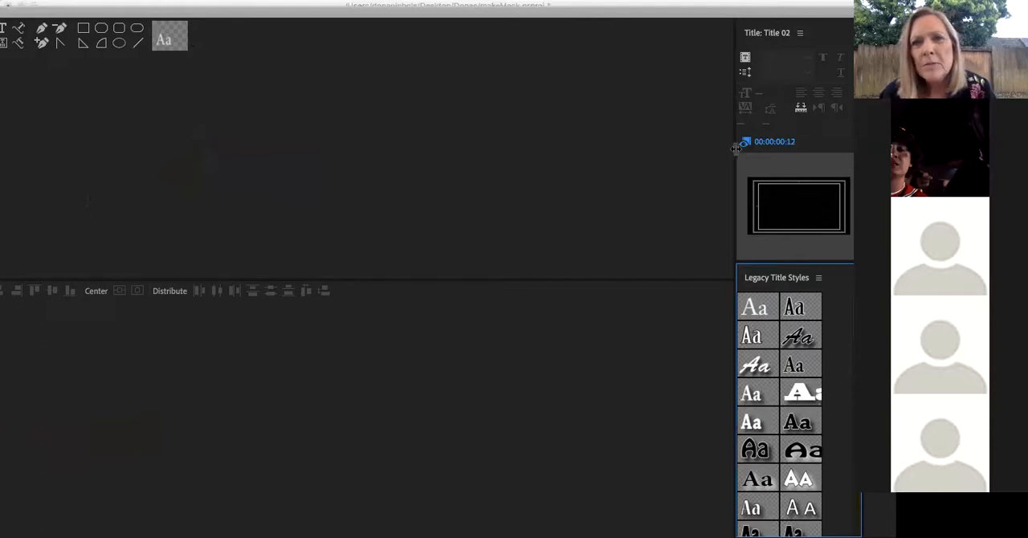
{"action": "left_click_drag", "start_coordinate": [735, 150], "coordinate": [461, 144]}
{"action": "left_click_drag", "start_coordinate": [500, 7], "coordinate": [430, 24]}
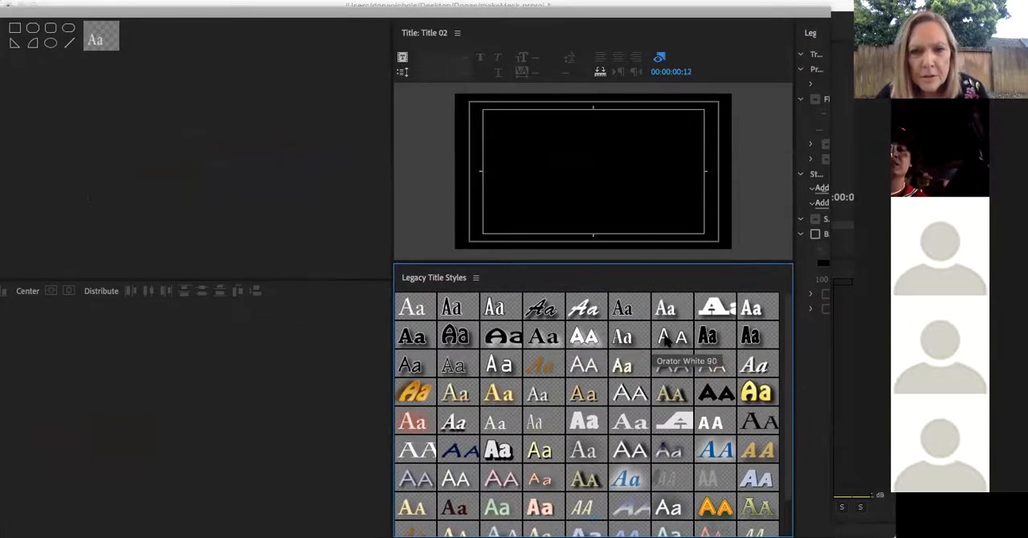
Using the Orator White 90 style, draw a large text area inside the safe margins and enter "How to" and "Make a Mask" on two lines
{"action": "left_click", "coordinate": [666, 341]}
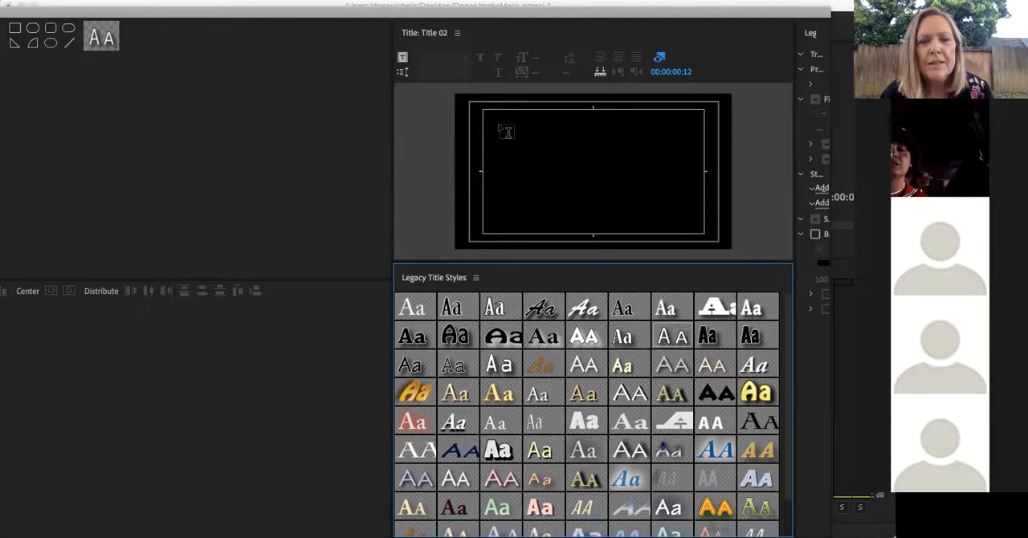
{"action": "left_click_drag", "start_coordinate": [500, 126], "coordinate": [682, 219]}
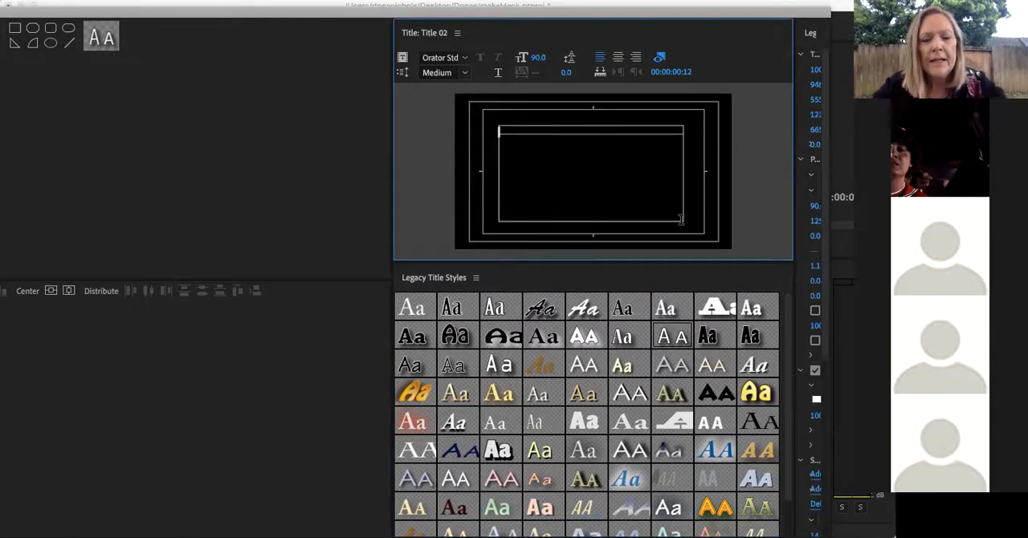
{"action": "type", "text": "How to"}
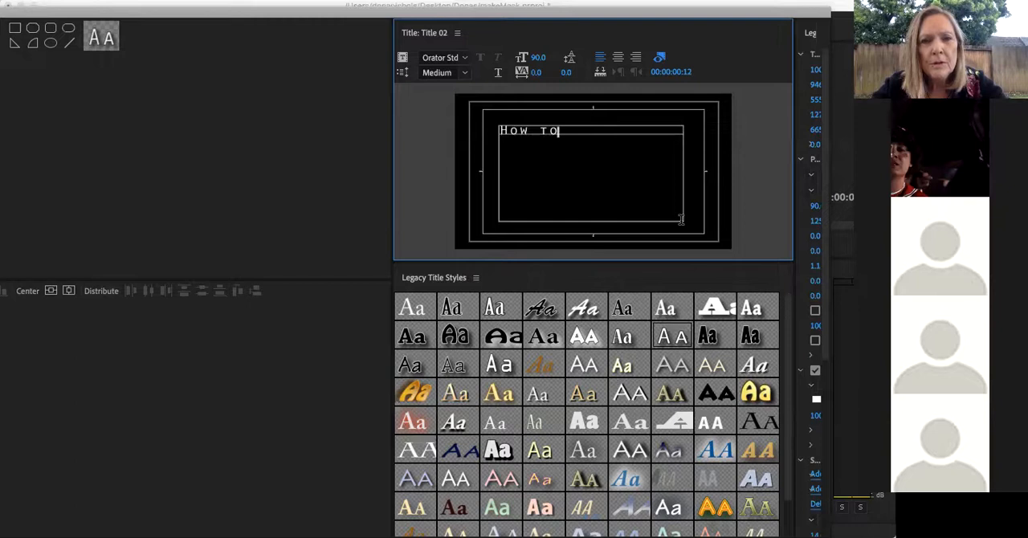
{"action": "key", "text": "Return"}
{"action": "type", "text": "Make a Ma"}
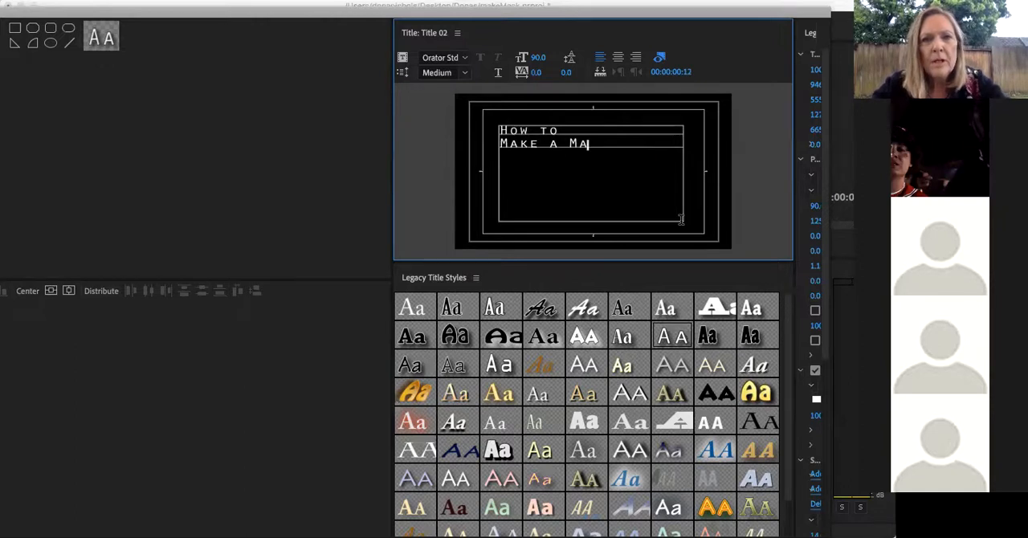
{"action": "type", "text": "sk"}
Add a third line to the title text with "By" followed by the author's full name
{"action": "key", "text": "Return"}
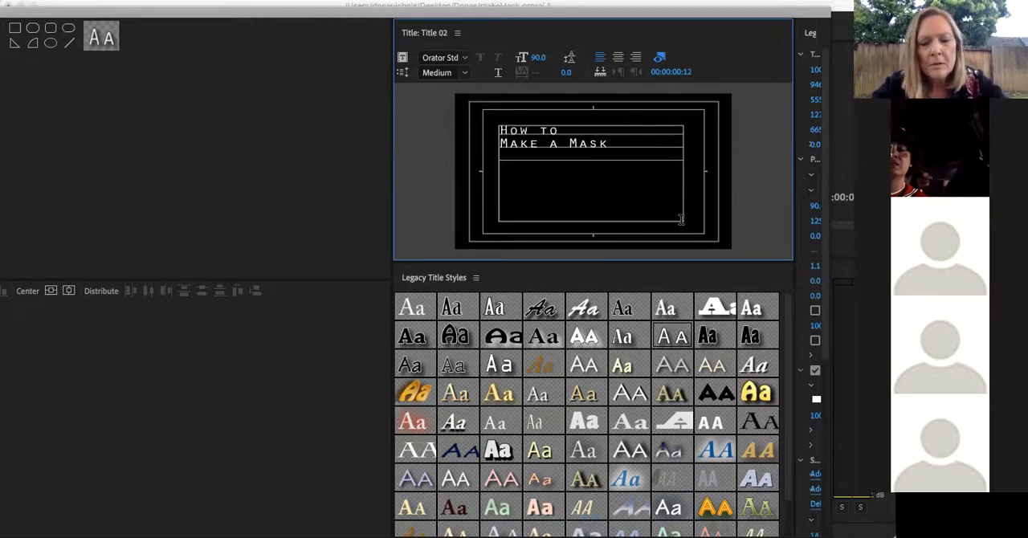
{"action": "type", "text": "By Dona Nichols"}
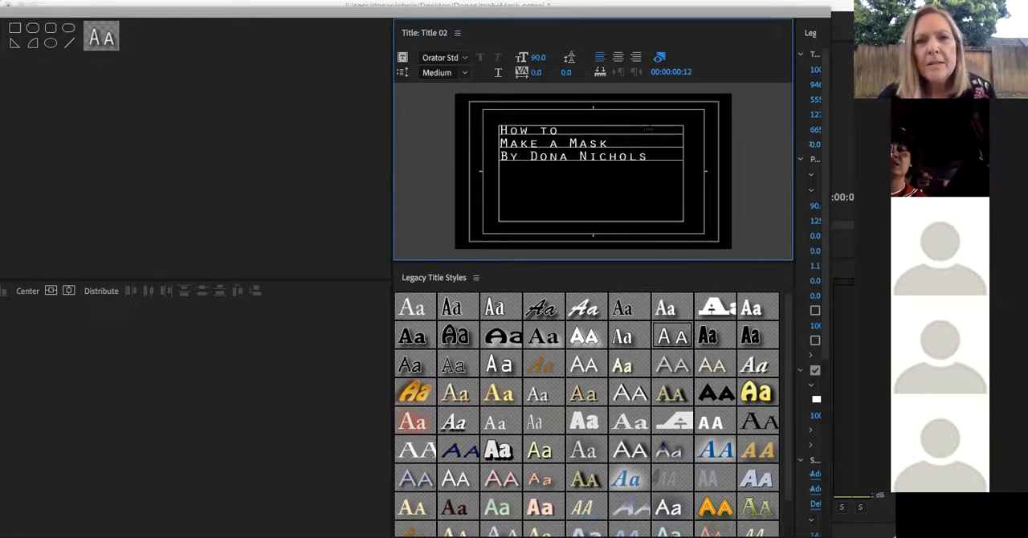
Centre-align all three lines of the title text
{"action": "left_click_drag", "start_coordinate": [649, 157], "coordinate": [473, 123]}
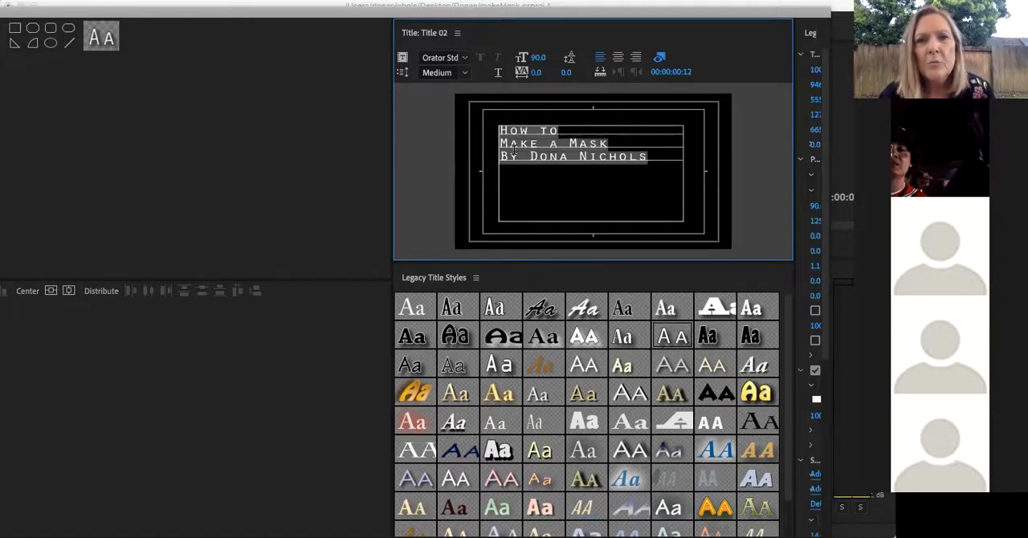
{"action": "left_click", "coordinate": [618, 57]}
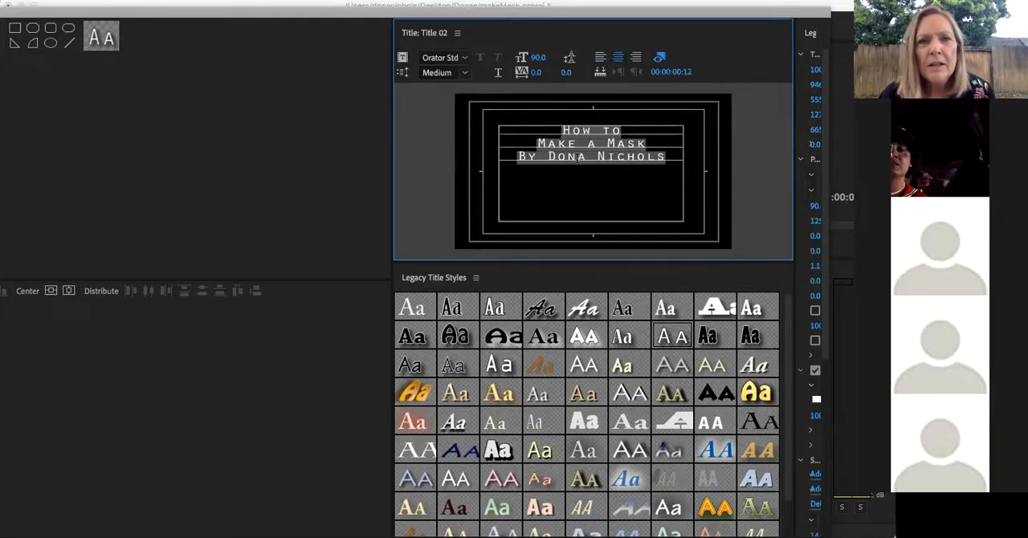
{"action": "left_click", "coordinate": [465, 73]}
{"action": "left_click", "coordinate": [464, 75]}
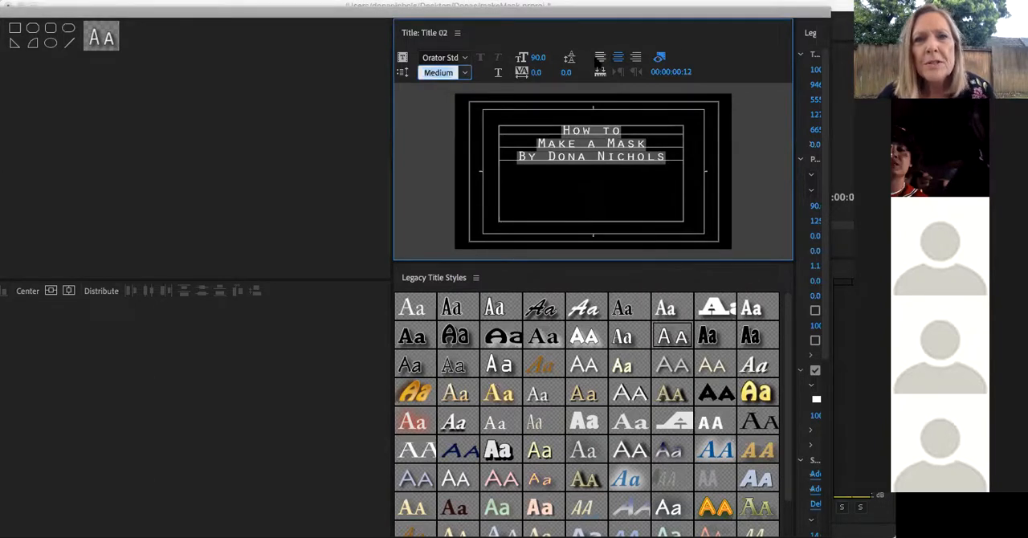
{"action": "left_click", "coordinate": [625, 181]}
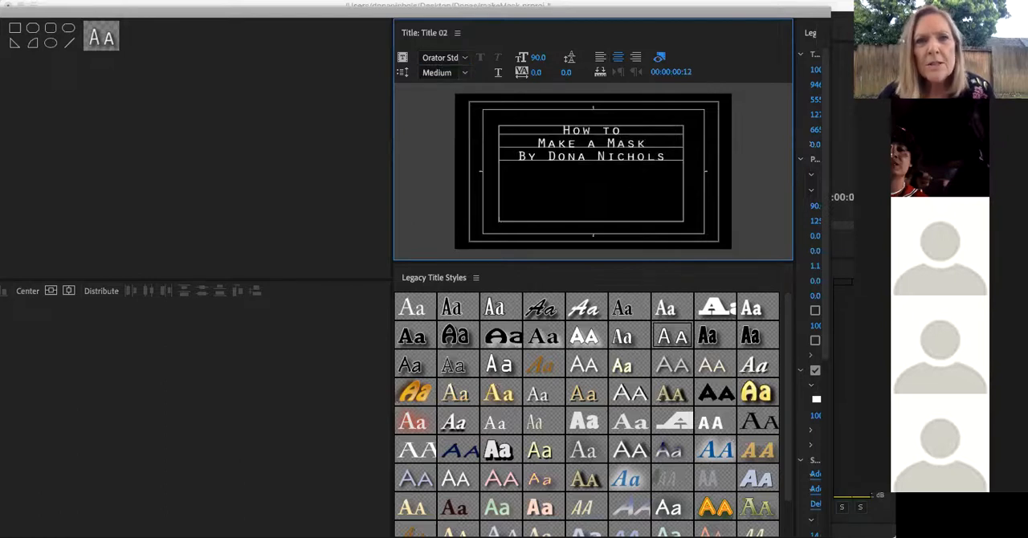
Close the title editor and place Title 02 at the start of video track V1
{"action": "left_click_drag", "start_coordinate": [193, 14], "coordinate": [472, 39]}
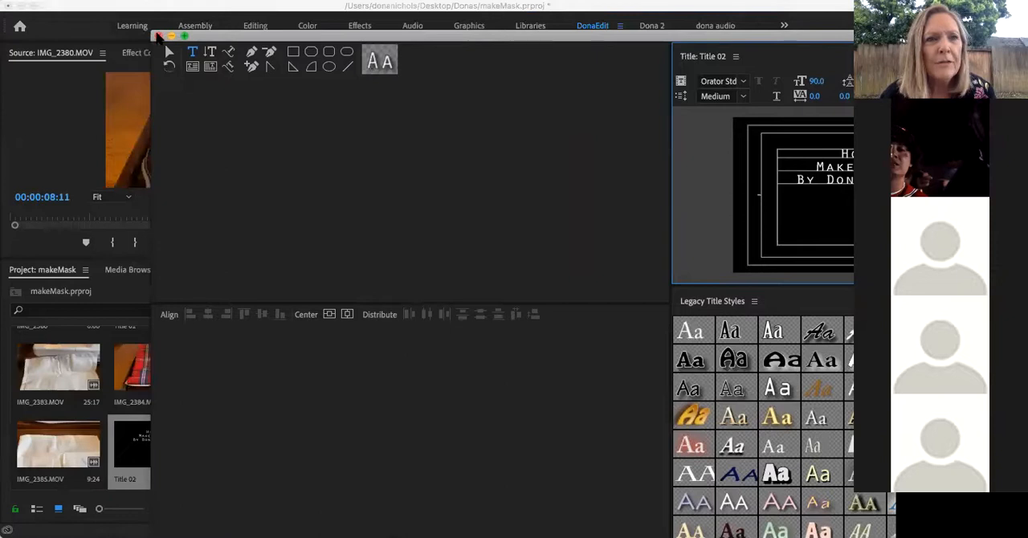
{"action": "left_click", "coordinate": [159, 36]}
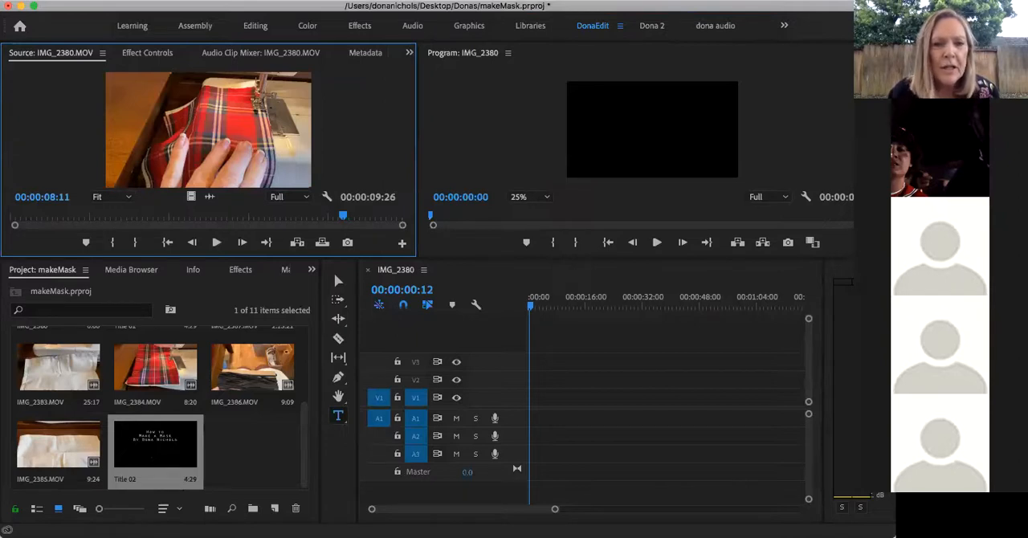
{"action": "left_click_drag", "start_coordinate": [155, 443], "coordinate": [532, 401]}
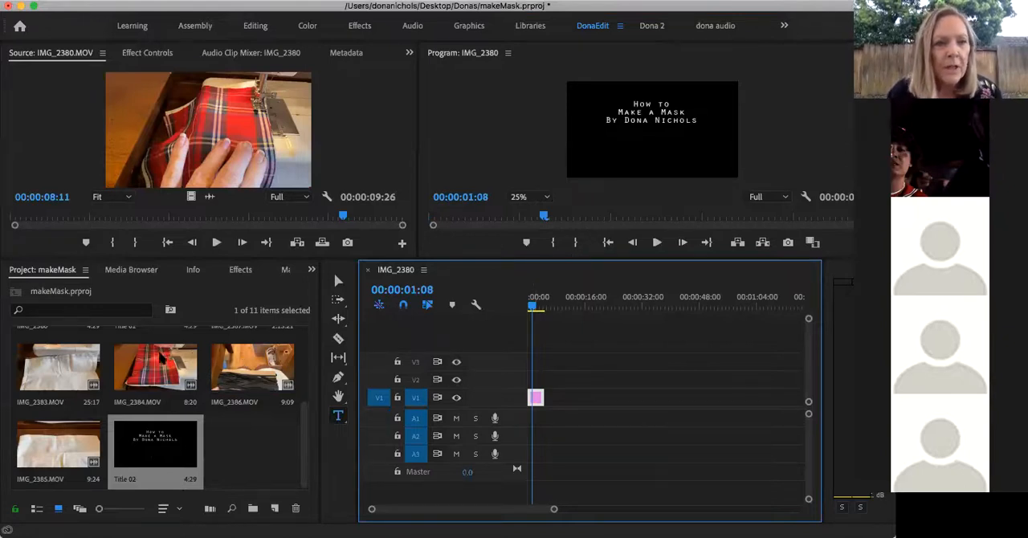
Look through the project's clips to find the first sewing shot, previewing IMG_2379.MOV in the source monitor
{"action": "scroll", "coordinate": [161, 355], "scroll_direction": "up", "scroll_amount": 3}
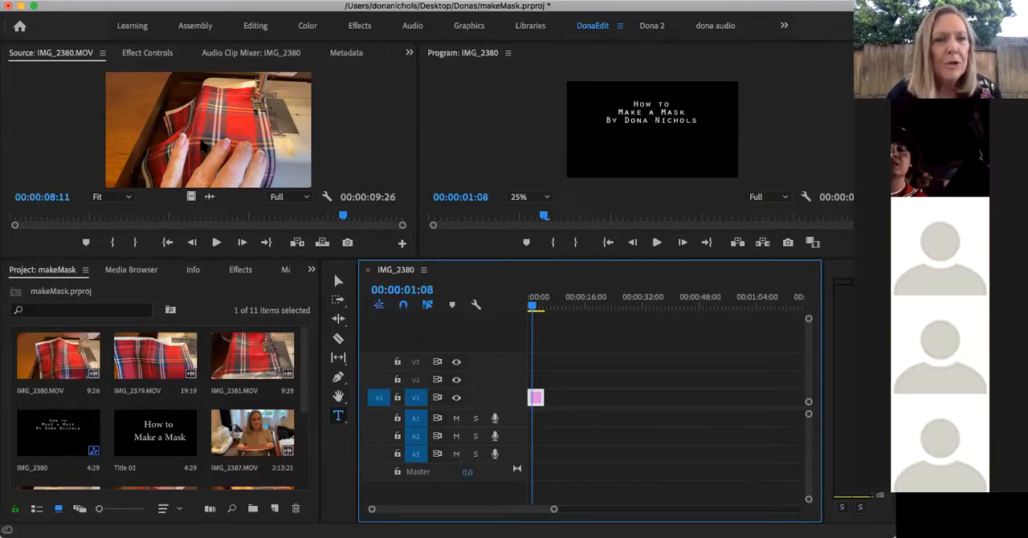
{"action": "left_click_drag", "start_coordinate": [343, 218], "coordinate": [11, 218]}
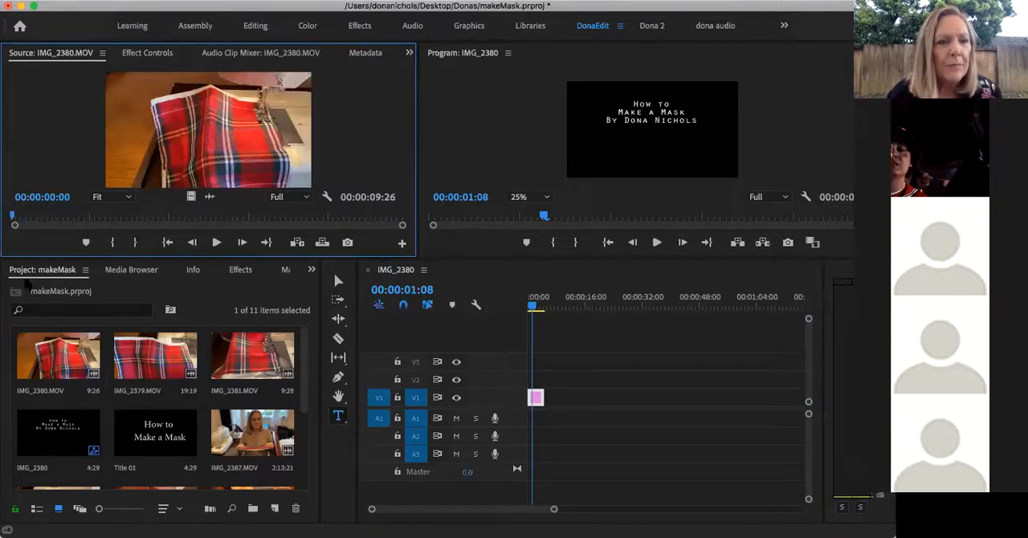
{"action": "double_click", "coordinate": [140, 354]}
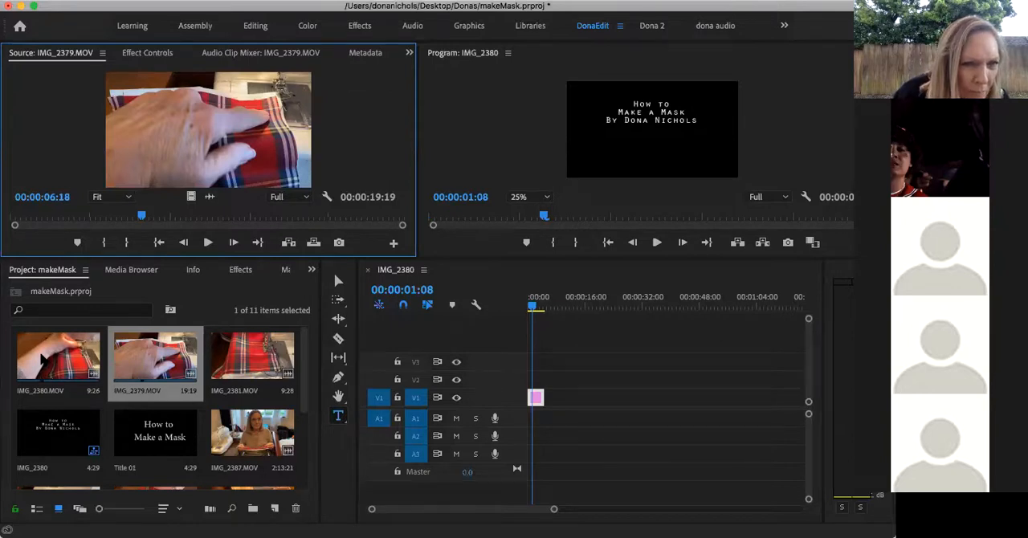
{"action": "scroll", "coordinate": [42, 368], "scroll_direction": "down", "scroll_amount": 5}
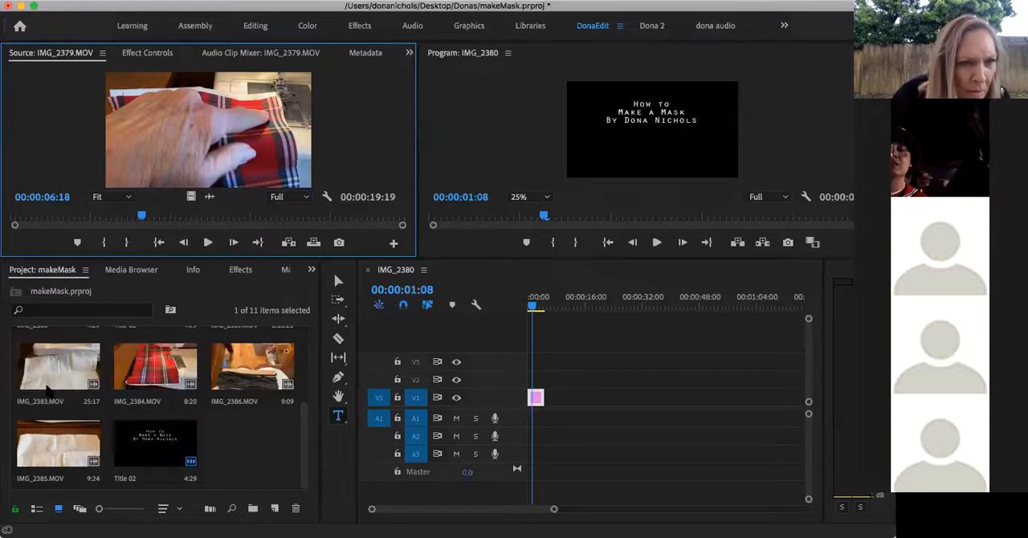
{"action": "scroll", "coordinate": [48, 395], "scroll_direction": "up", "scroll_amount": 3}
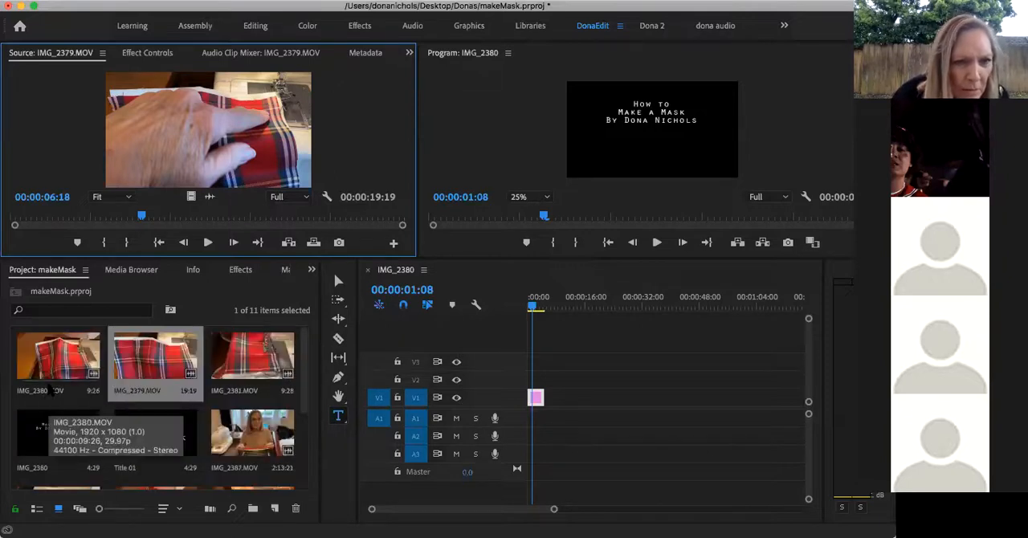
{"action": "scroll", "coordinate": [50, 388], "scroll_direction": "down", "scroll_amount": 3}
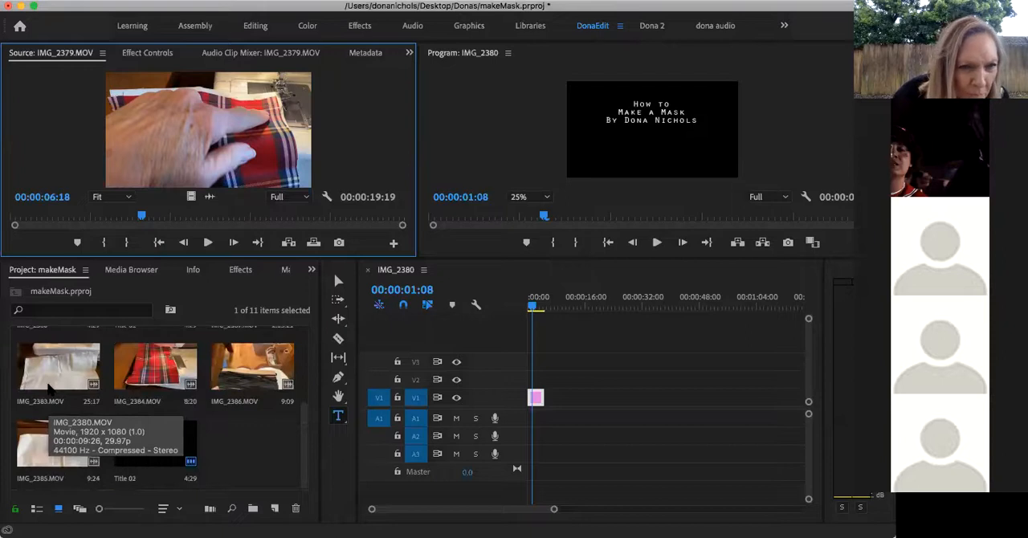
{"action": "scroll", "coordinate": [50, 390], "scroll_direction": "up", "scroll_amount": 5}
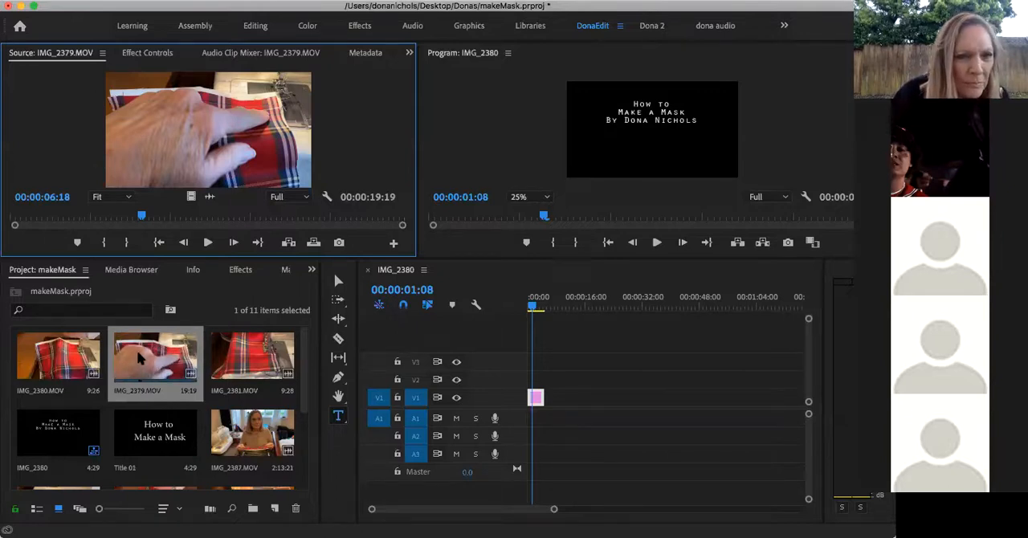
Open IMG_2380.MOV in the source monitor and return its playhead to the start of the clip
{"action": "left_click", "coordinate": [58, 358]}
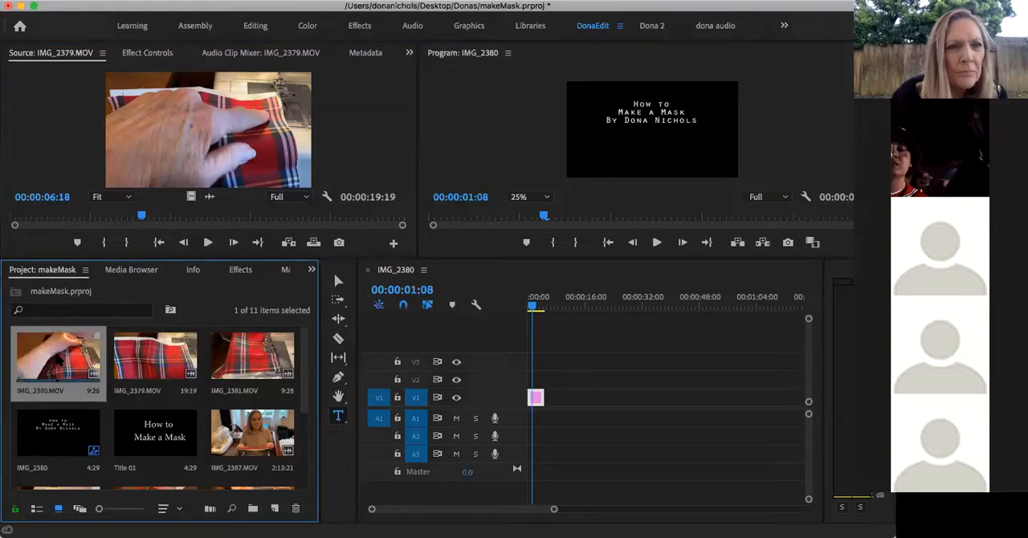
{"action": "double_click", "coordinate": [55, 382]}
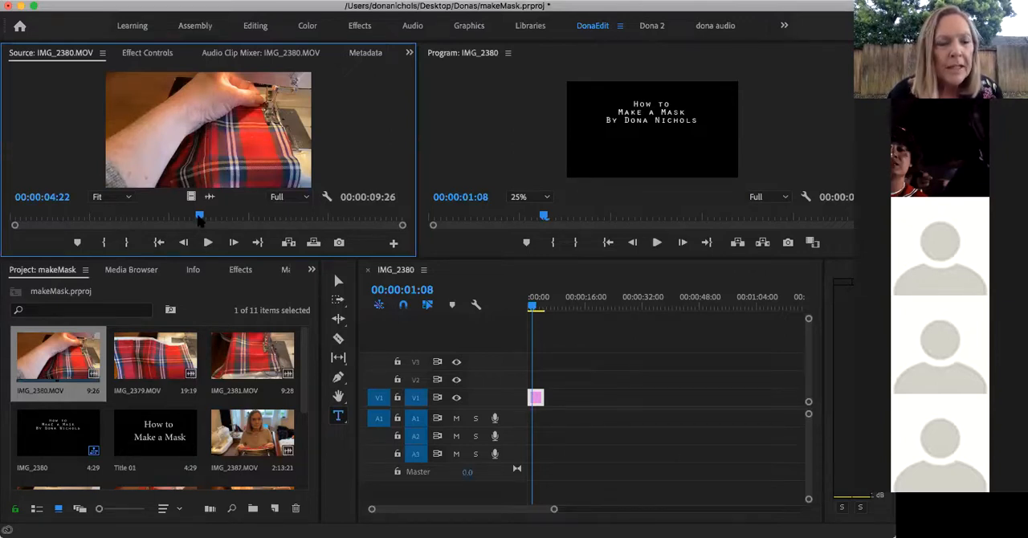
{"action": "left_click_drag", "start_coordinate": [199, 218], "coordinate": [11, 215]}
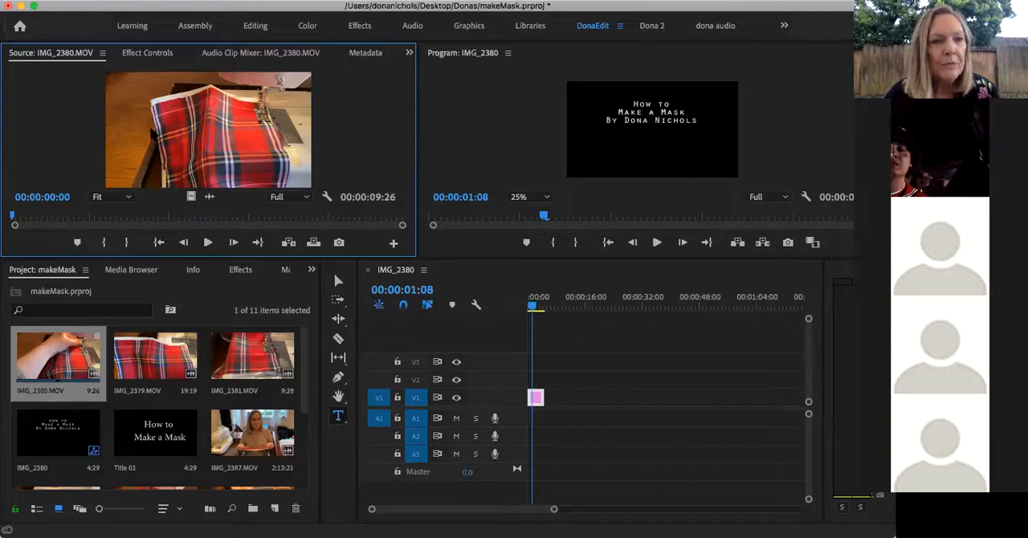
Preview IMG_2380.MOV in the source monitor and mark its In point at 00:00:00:10
{"action": "mouse_move", "coordinate": [12, 216]}
{"action": "left_mouse_down"}
{"action": "mouse_move", "coordinate": [26, 217]}
{"action": "mouse_move", "coordinate": [10, 214]}
{"action": "left_mouse_up"}
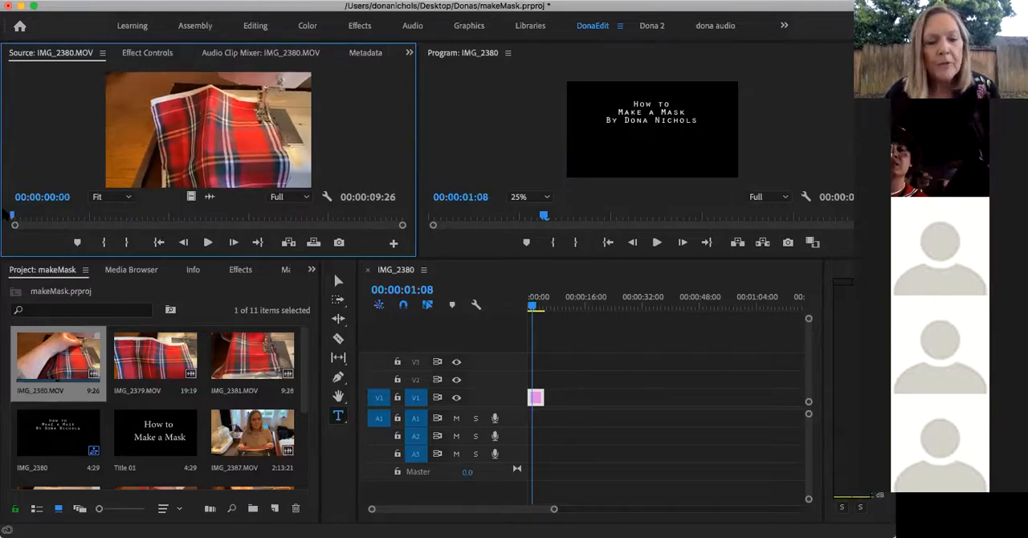
{"action": "key", "text": "space"}
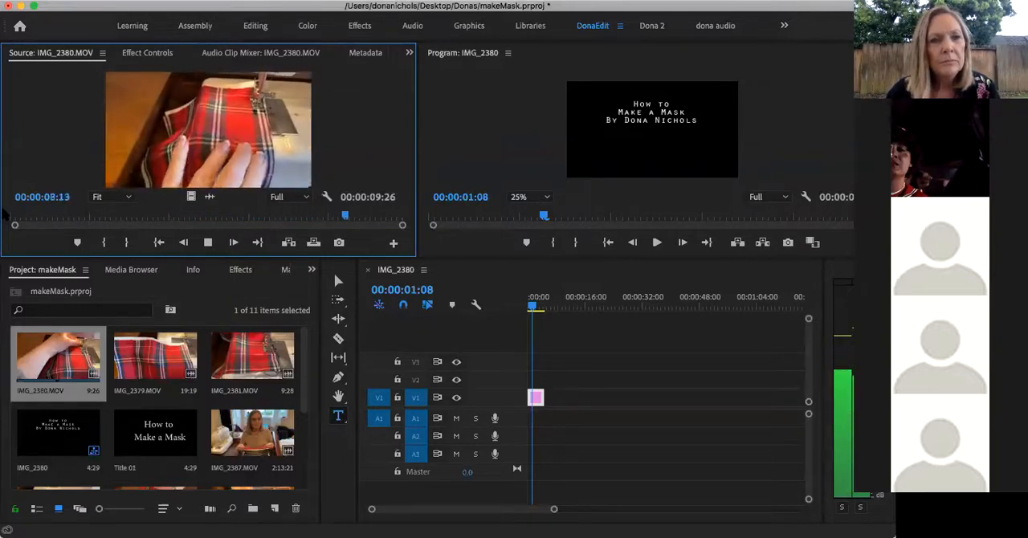
{"action": "key", "text": "space"}
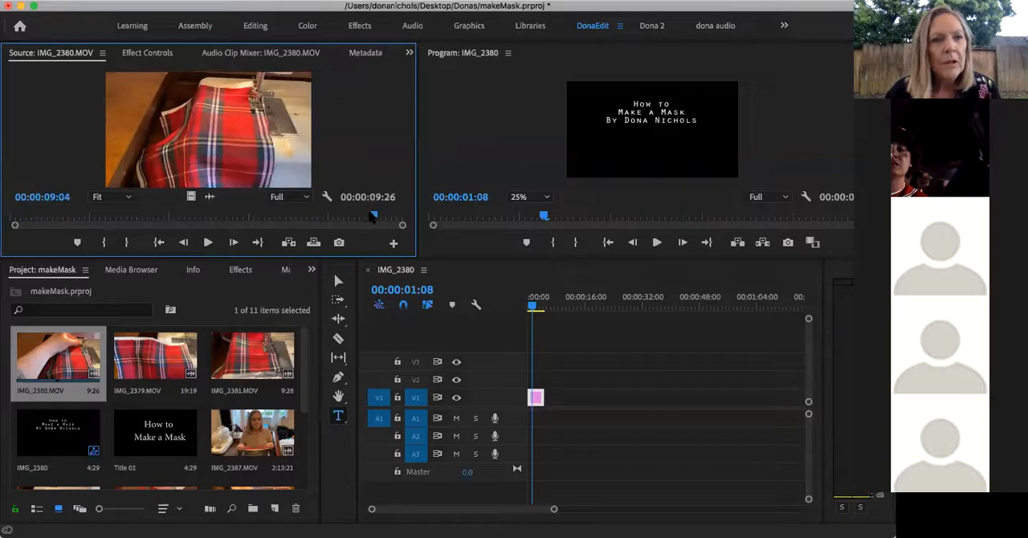
{"action": "left_click_drag", "start_coordinate": [374, 219], "coordinate": [22, 218]}
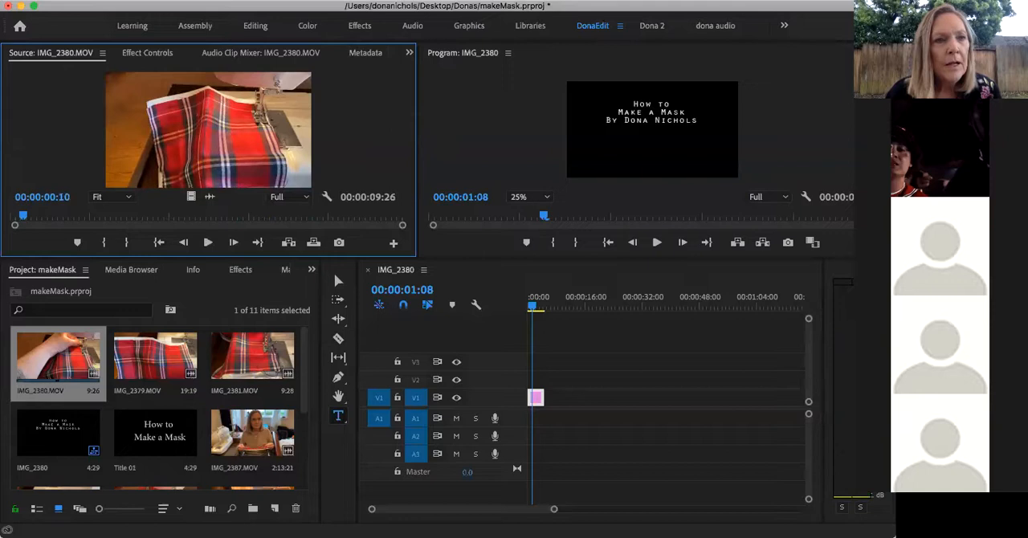
{"action": "left_click", "coordinate": [105, 243]}
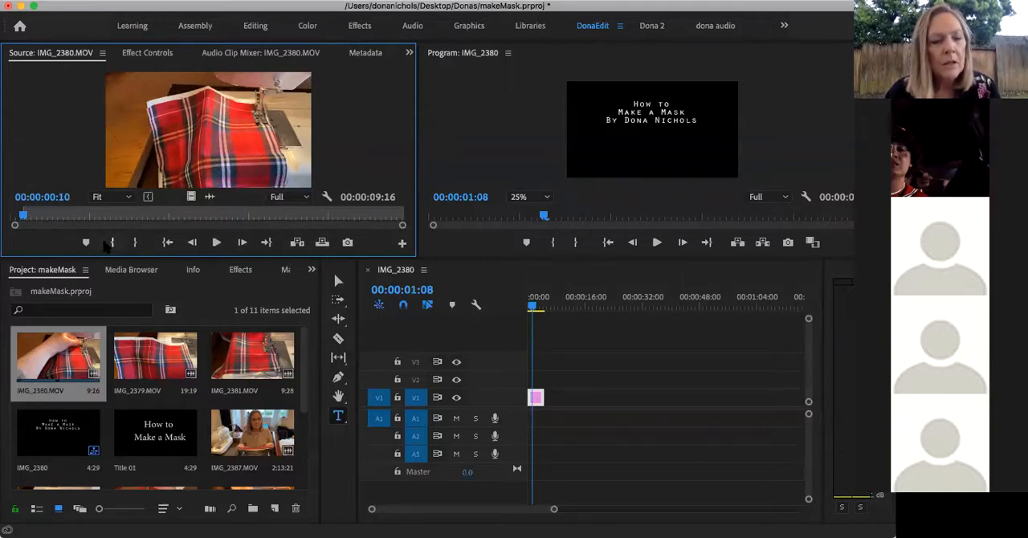
Play IMG_2380.MOV through from its In point and mark the Out point at 00:00:08:26
{"action": "key", "text": "space"}
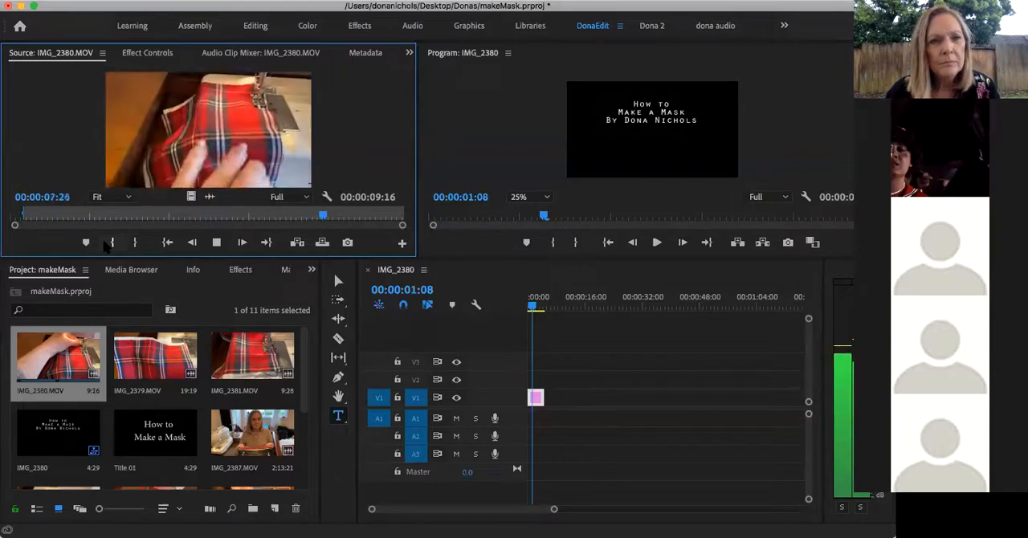
{"action": "key", "text": "space"}
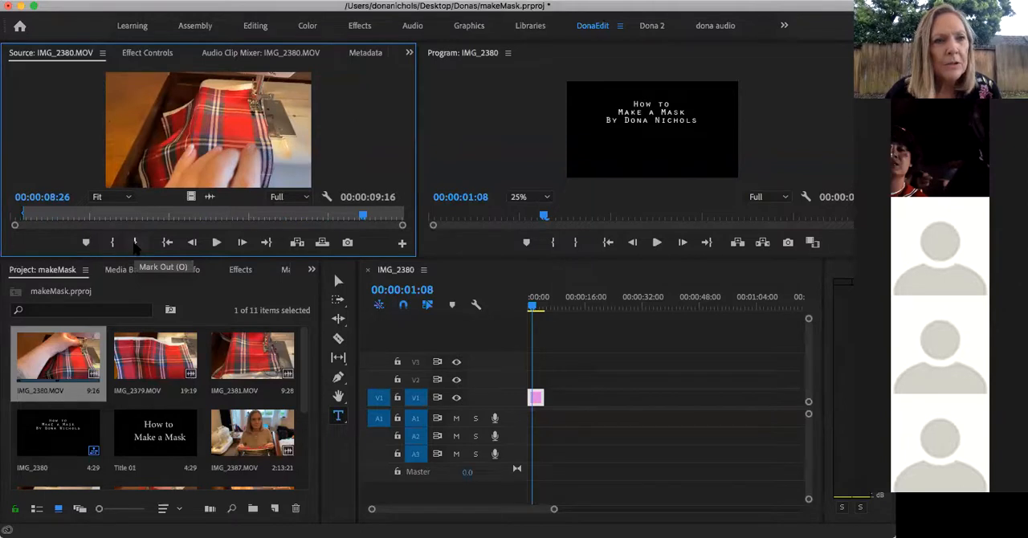
{"action": "left_click", "coordinate": [135, 243]}
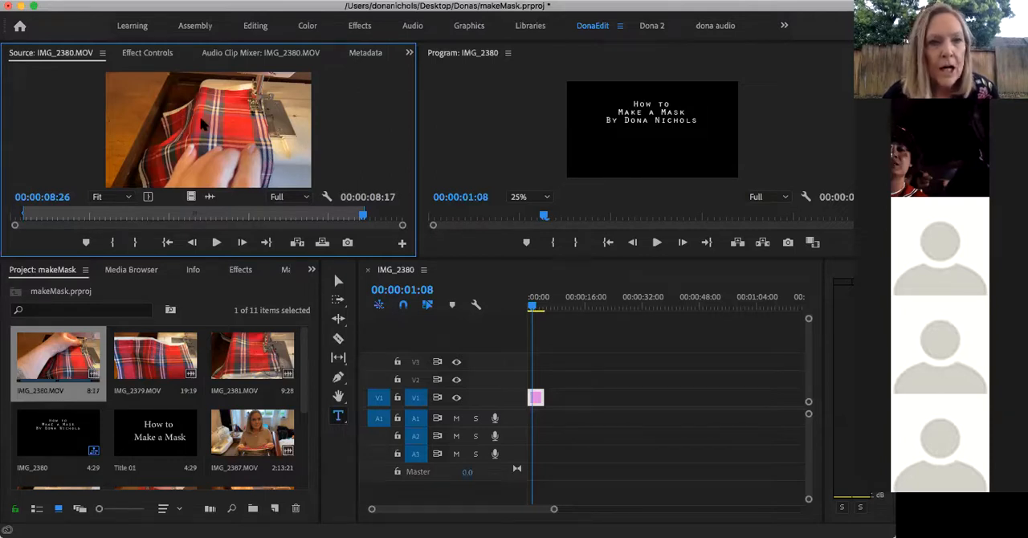
Place the trimmed IMG_2380.MOV on tracks V1 and A1 directly after the title and play back the transition between them
{"action": "left_click_drag", "start_coordinate": [203, 124], "coordinate": [554, 408]}
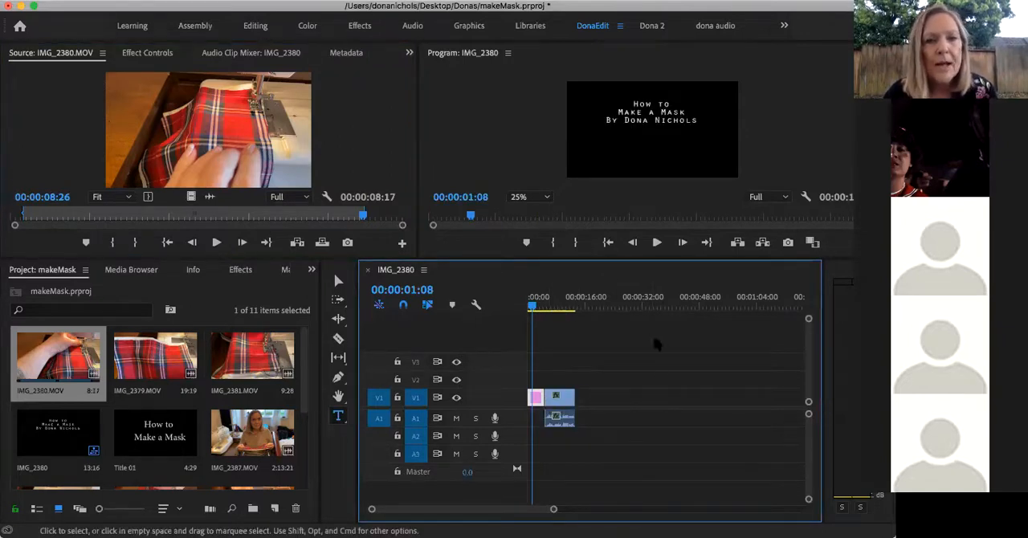
{"action": "key", "text": "space"}
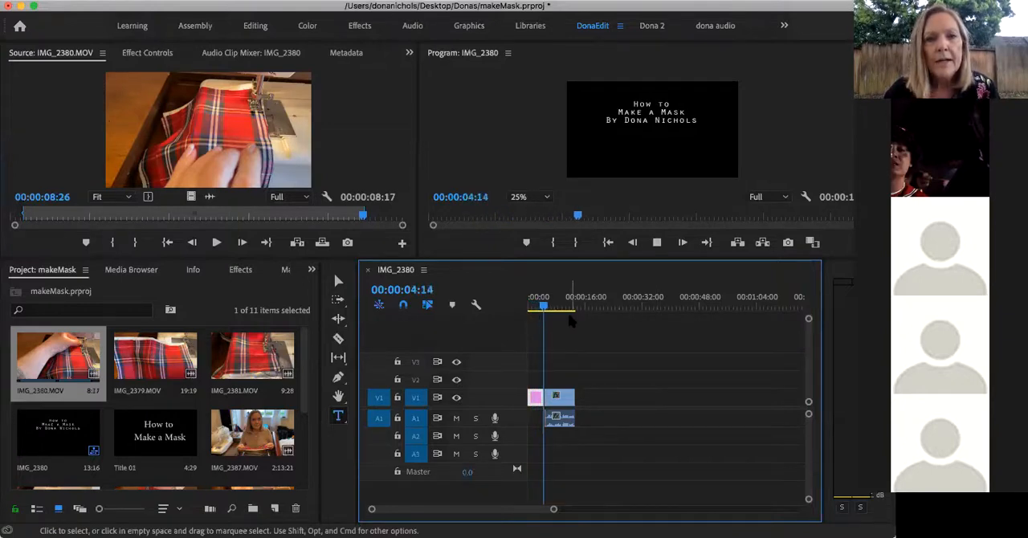
{"action": "key", "text": "space"}
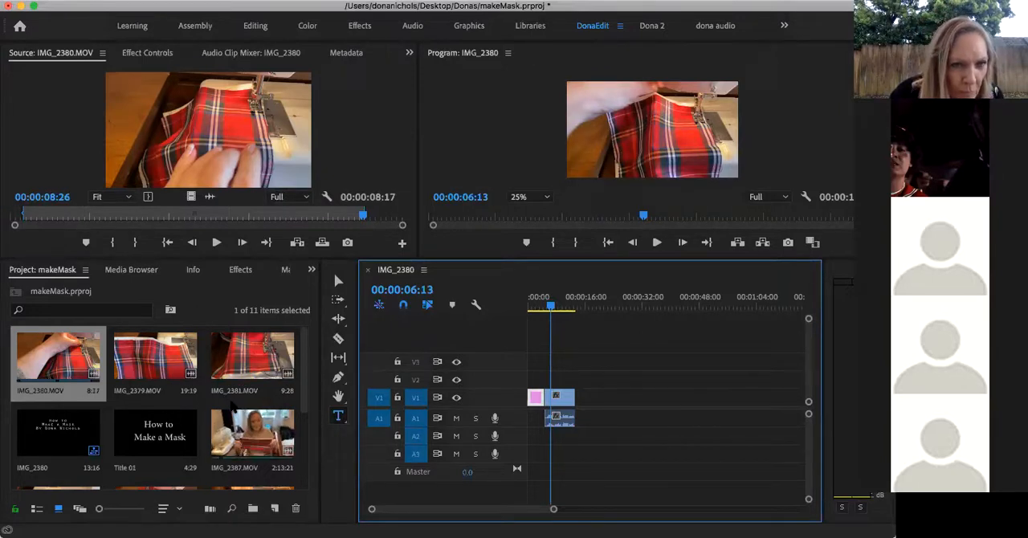
Open IMG_2383.MOV in the source monitor, preview its opening and mark the In point at 00:00:00:03
{"action": "scroll", "coordinate": [231, 412], "scroll_direction": "down", "scroll_amount": 2}
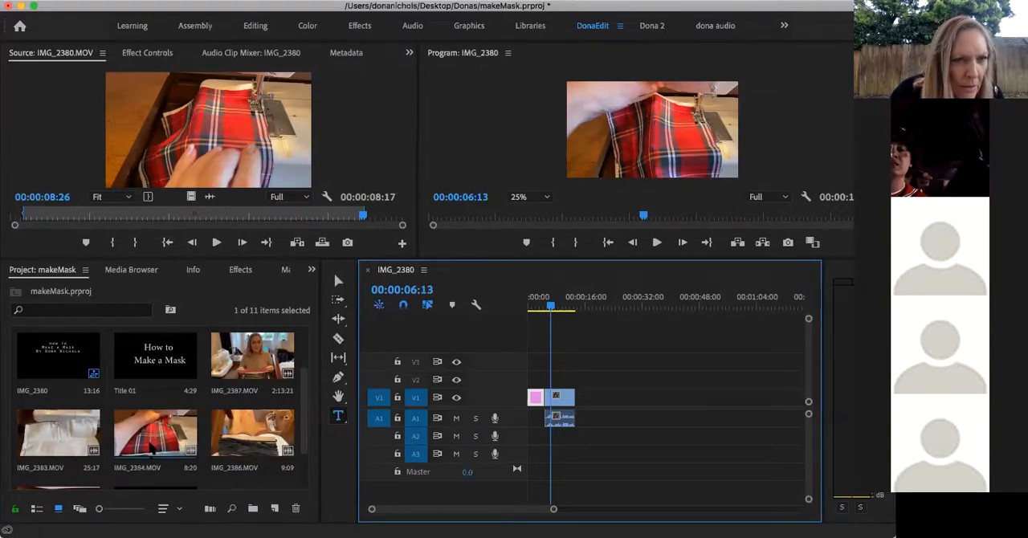
{"action": "double_click", "coordinate": [40, 446]}
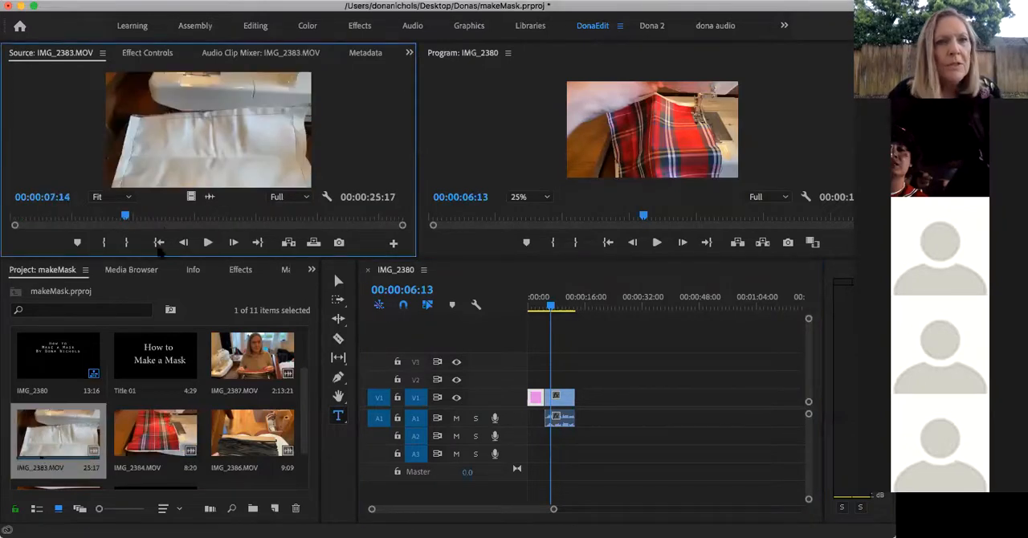
{"action": "left_click_drag", "start_coordinate": [124, 216], "coordinate": [8, 213]}
{"action": "key", "text": "space"}
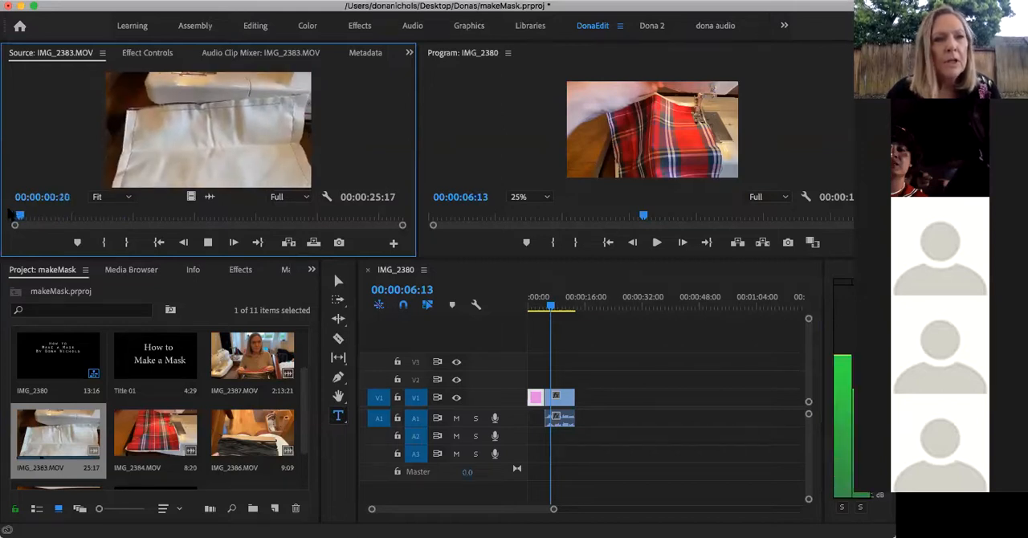
{"action": "key", "text": "space"}
{"action": "left_click_drag", "start_coordinate": [36, 217], "coordinate": [12, 215]}
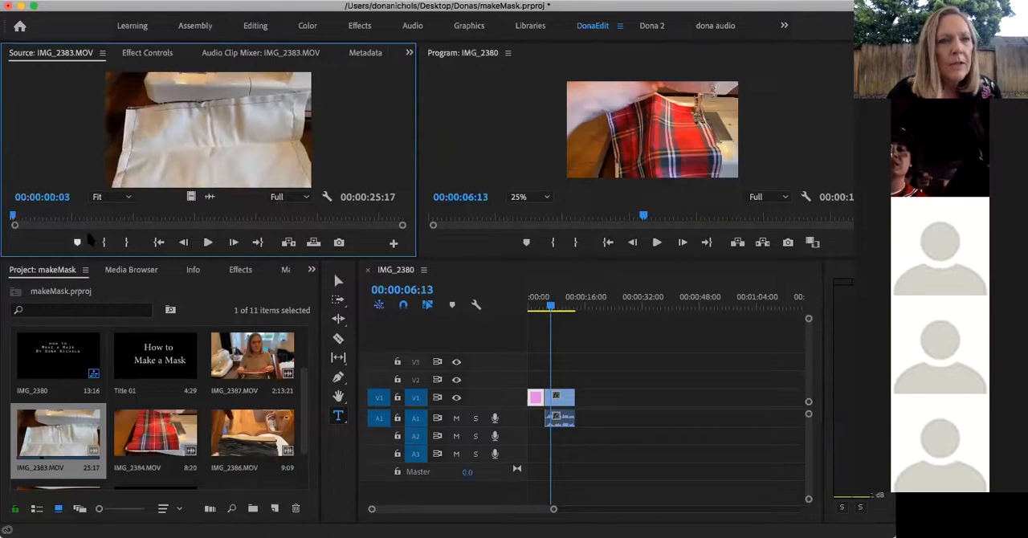
Mark IMG_2383.MOV's Out point at 00:00:24:18 and place the trimmed clip on V1 directly after the IMG_2380.MOV clip
{"action": "key", "text": "space"}
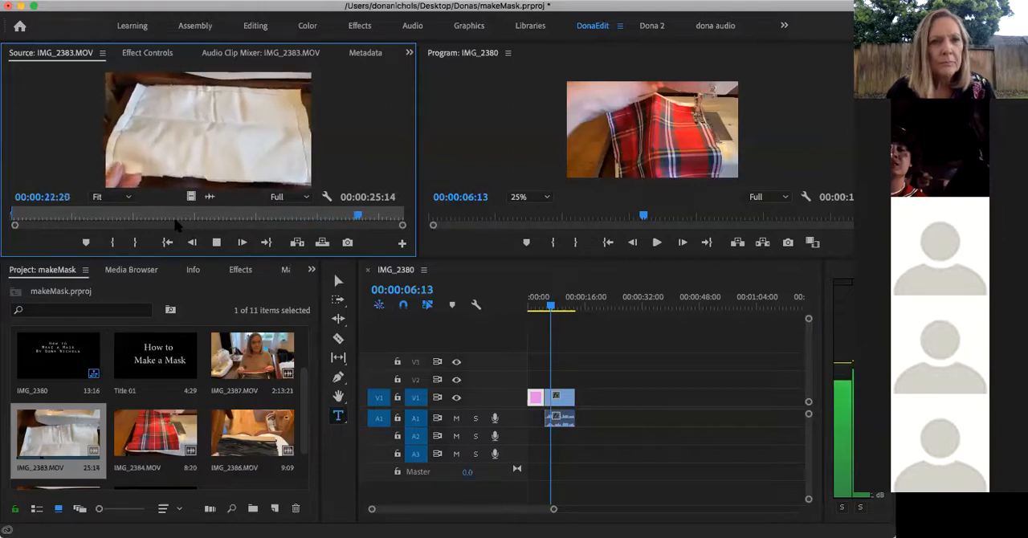
{"action": "key", "text": "space"}
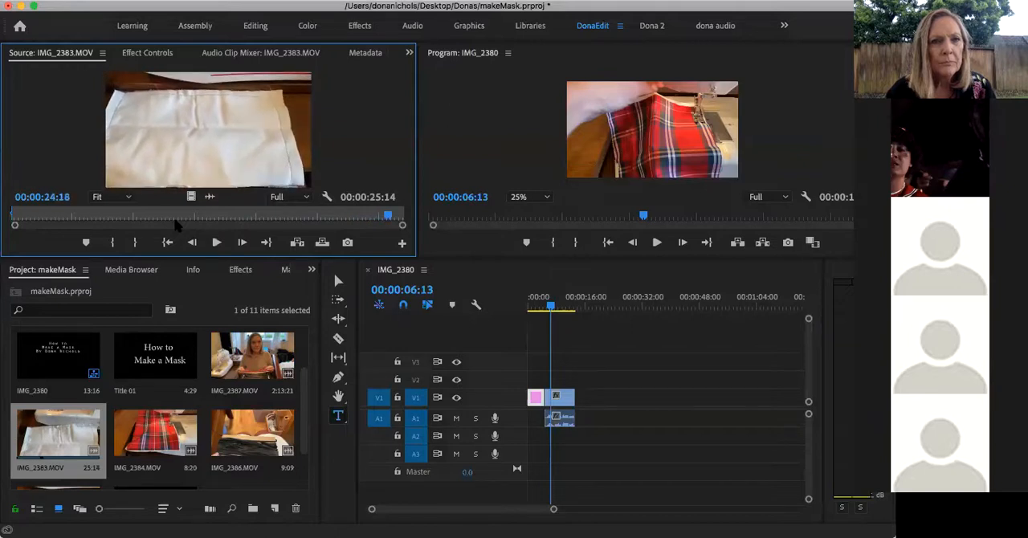
{"action": "left_click", "coordinate": [135, 242]}
{"action": "left_click_drag", "start_coordinate": [168, 145], "coordinate": [570, 400]}
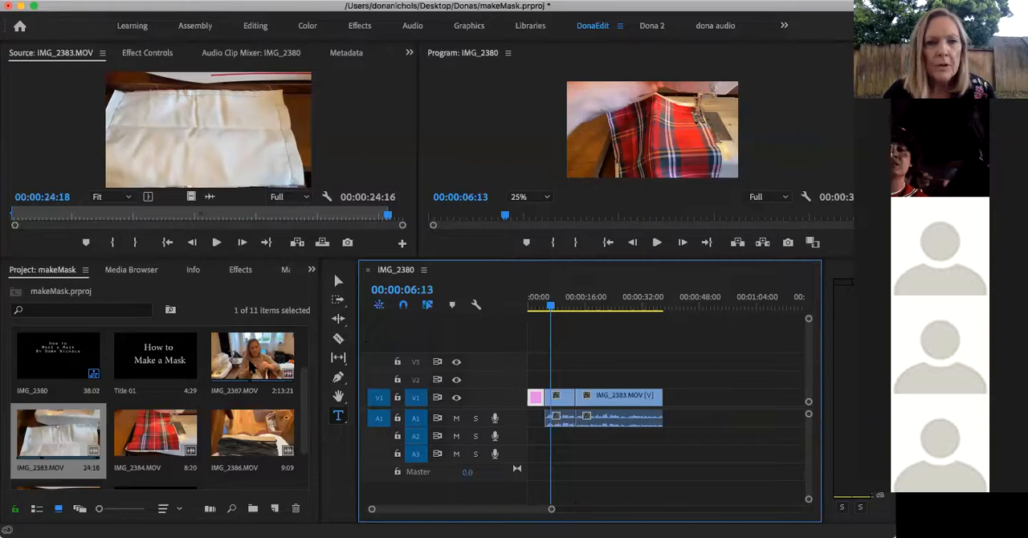
Open IMG_2387.MOV in the source monitor, preview its opening and mark the In point at 00:00:02:00
{"action": "double_click", "coordinate": [252, 357]}
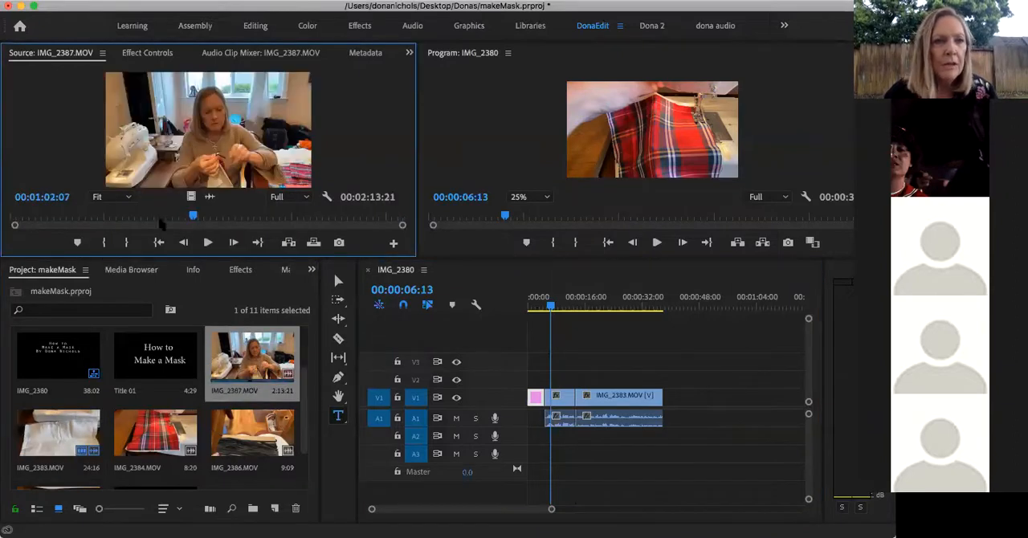
{"action": "left_click_drag", "start_coordinate": [192, 215], "coordinate": [11, 212]}
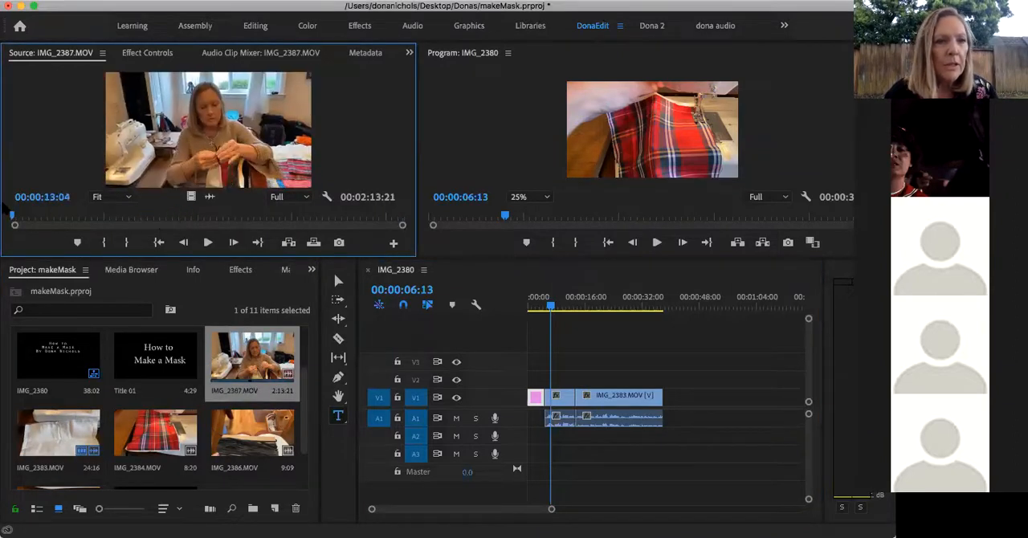
{"action": "key", "text": "space"}
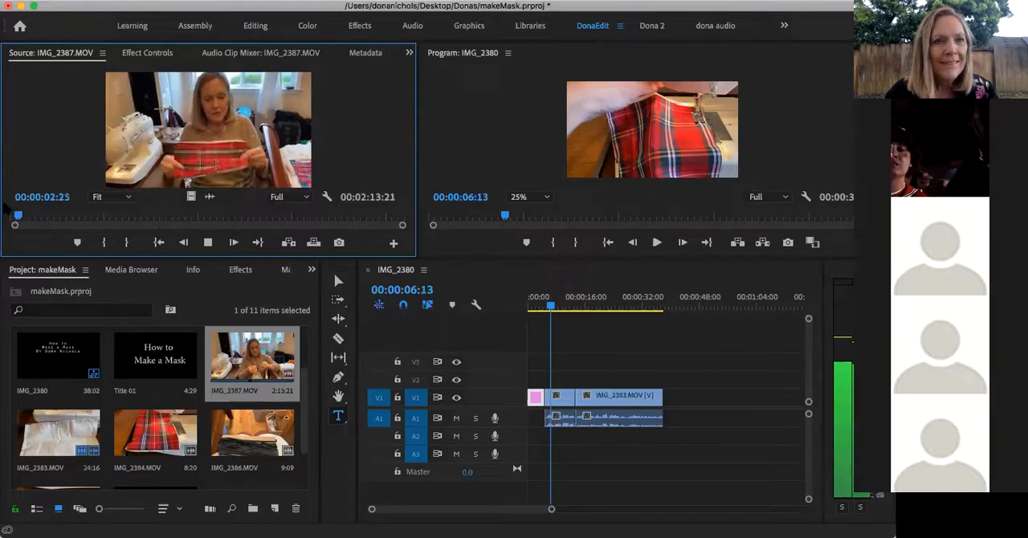
{"action": "key", "text": "space"}
{"action": "left_click_drag", "start_coordinate": [18, 217], "coordinate": [11, 219]}
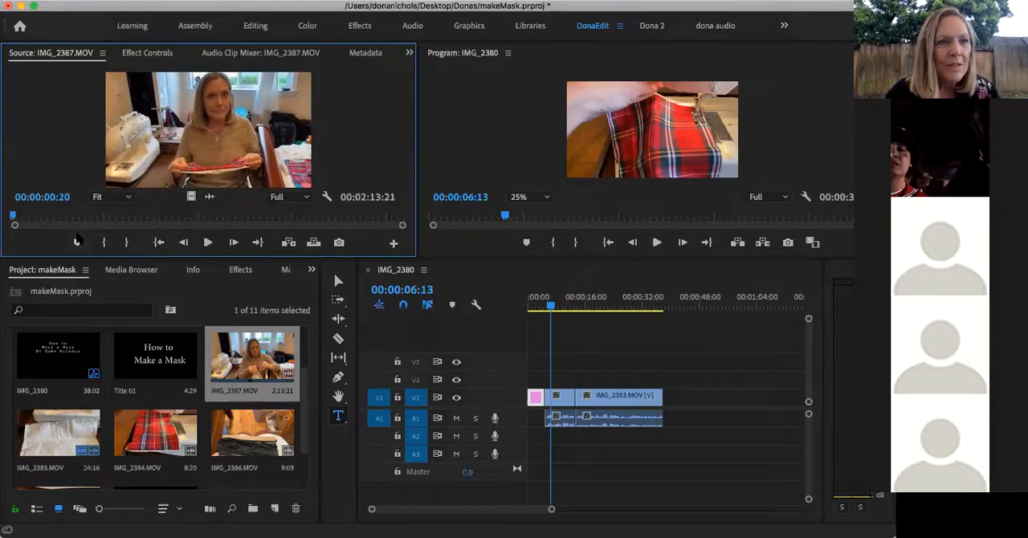
{"action": "left_click", "coordinate": [105, 244]}
{"action": "key", "text": "space"}
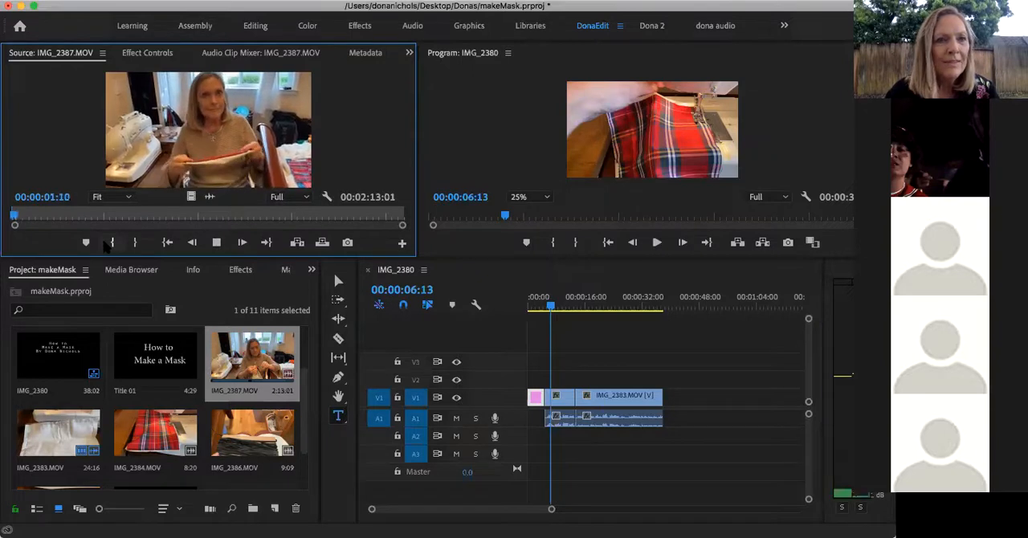
{"action": "key", "text": "space"}
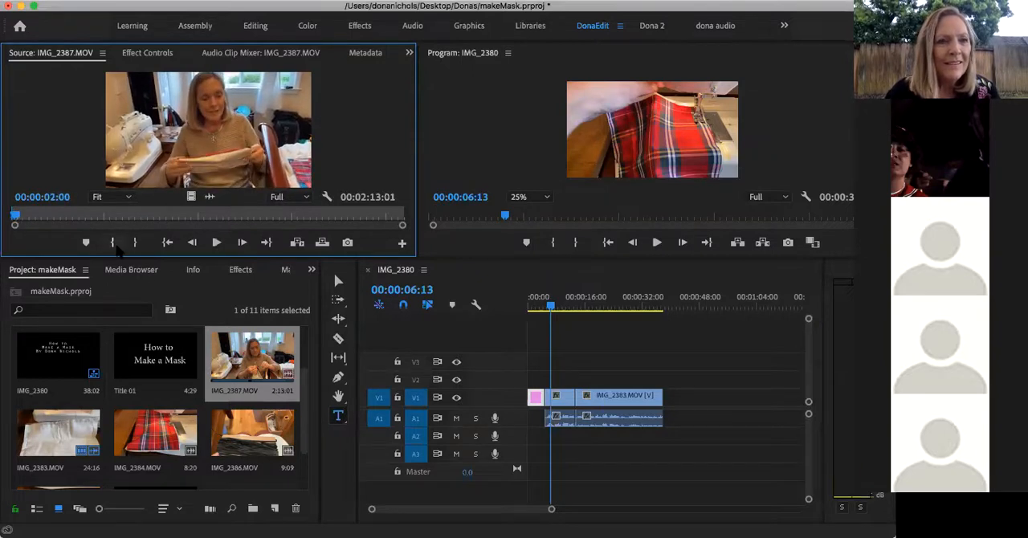
{"action": "left_click", "coordinate": [112, 243]}
Play IMG_2387.MOV through the hand-sewing part and mark its Out point at 00:00:32:13
{"action": "key", "text": "space"}
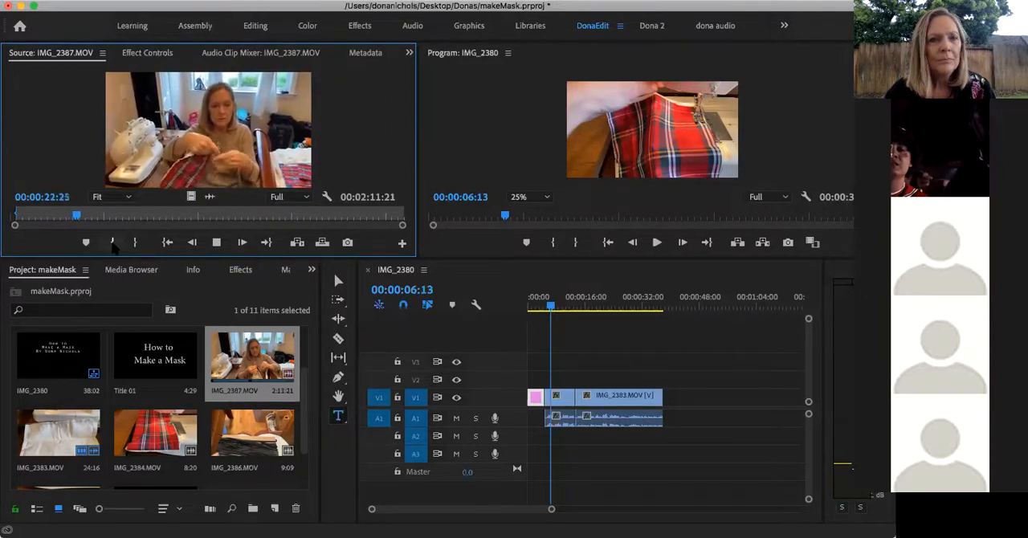
{"action": "key", "text": "space"}
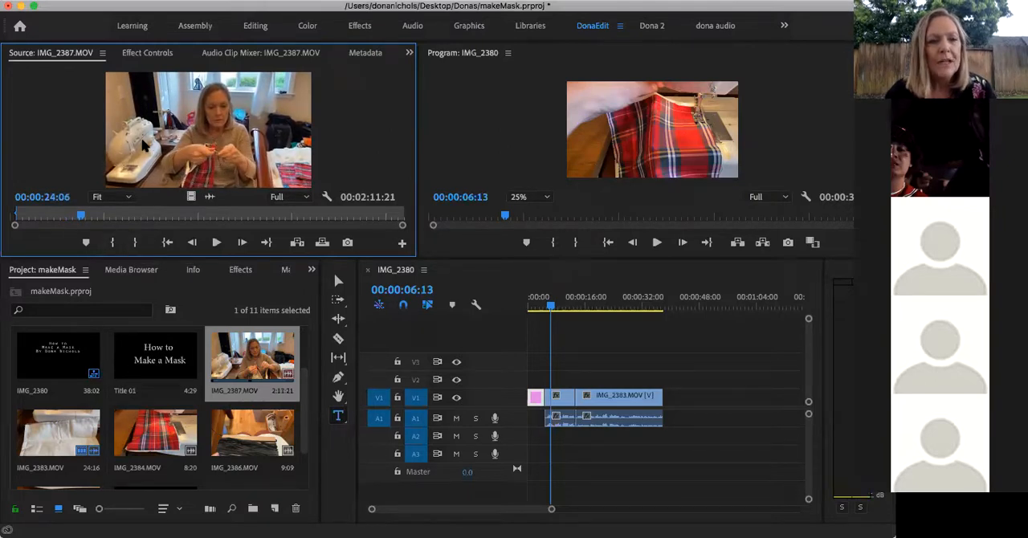
{"action": "key", "text": "space"}
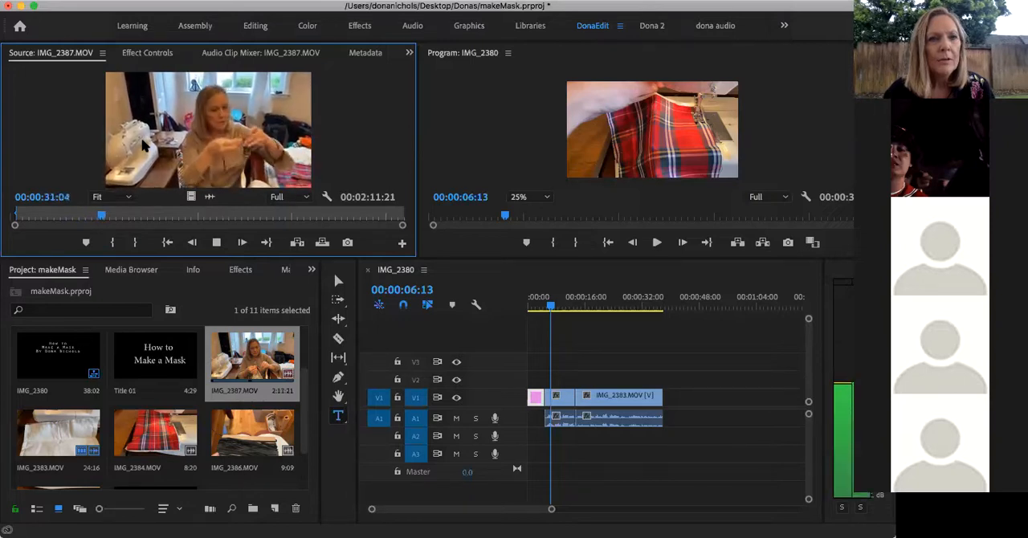
{"action": "key", "text": "space"}
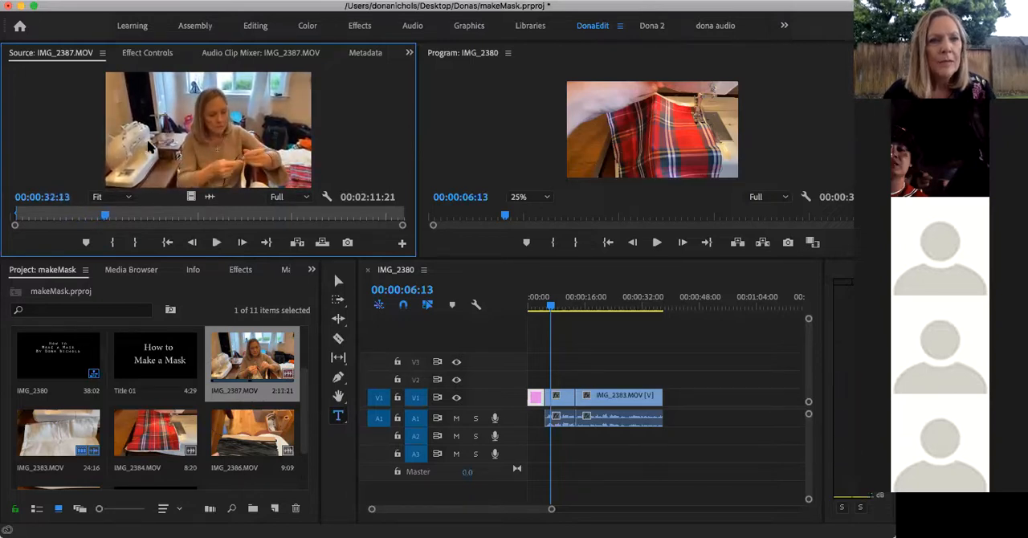
{"action": "left_click", "coordinate": [135, 242]}
Place the trimmed IMG_2387.MOV on V1 directly after the IMG_2383.MOV clip and play back its beginning in the sequence
{"action": "left_click_drag", "start_coordinate": [137, 144], "coordinate": [670, 409]}
{"action": "left_click_drag", "start_coordinate": [551, 309], "coordinate": [666, 311]}
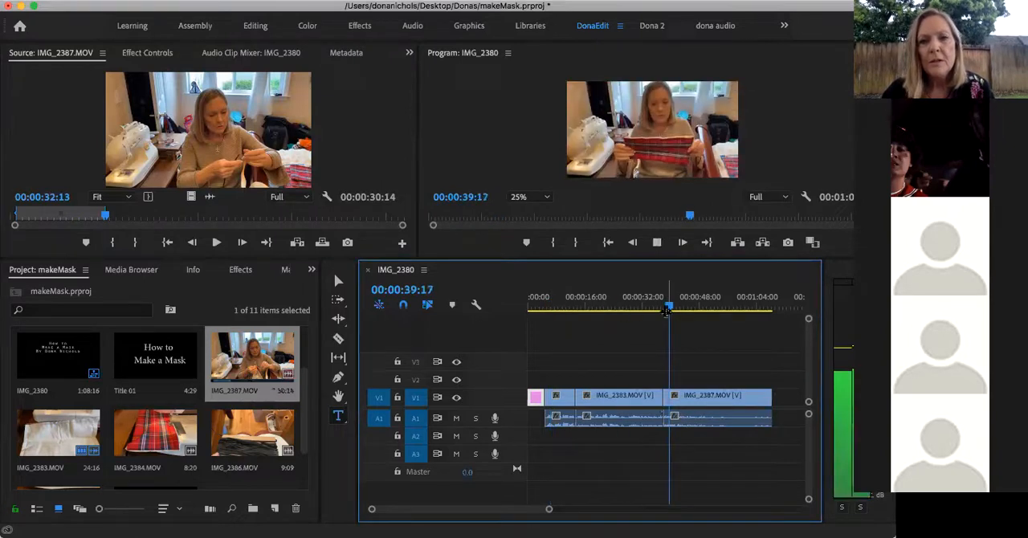
{"action": "key", "text": "space"}
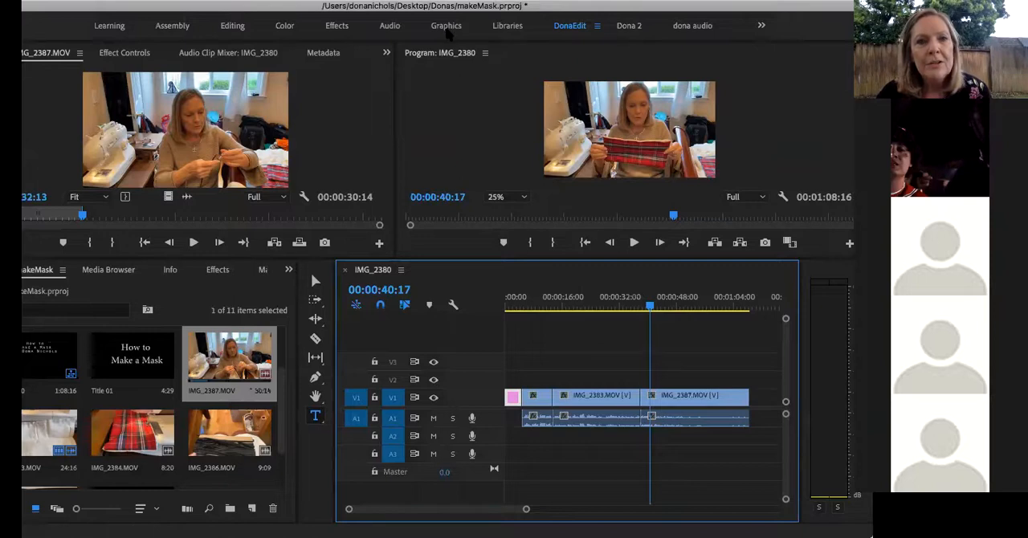
Switch to the Graphics workspace and place the Bold Lower Third Left template on track V2 above the start of the IMG_2383.MOV clip
{"action": "left_click", "coordinate": [444, 26]}
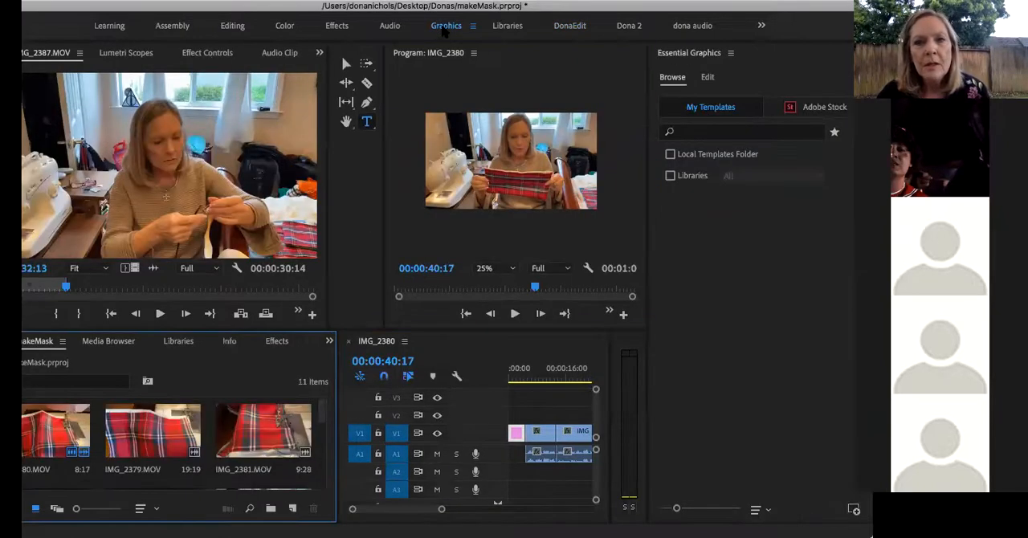
{"action": "scroll", "coordinate": [787, 303], "scroll_direction": "down", "scroll_amount": 3}
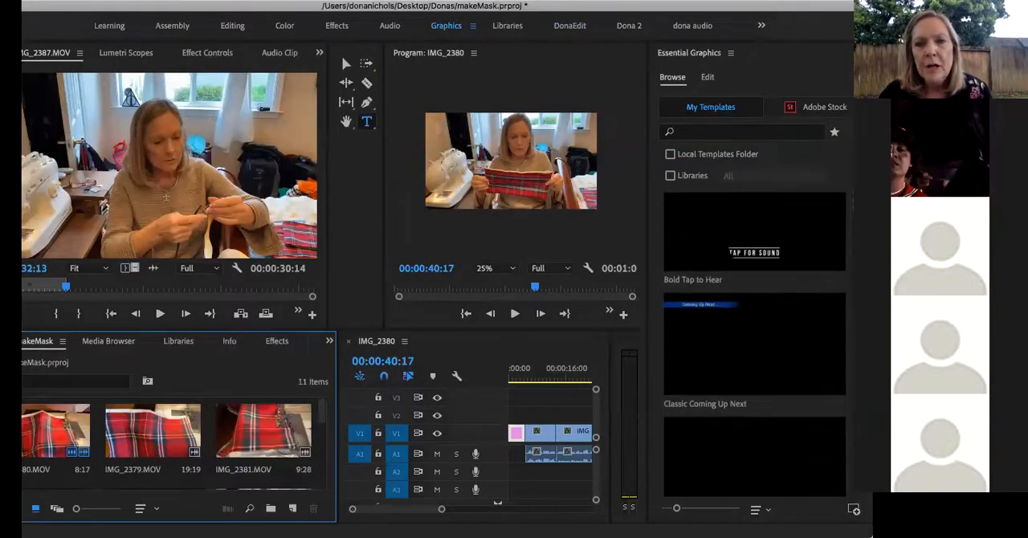
{"action": "scroll", "coordinate": [755, 346], "scroll_direction": "down", "scroll_amount": 2}
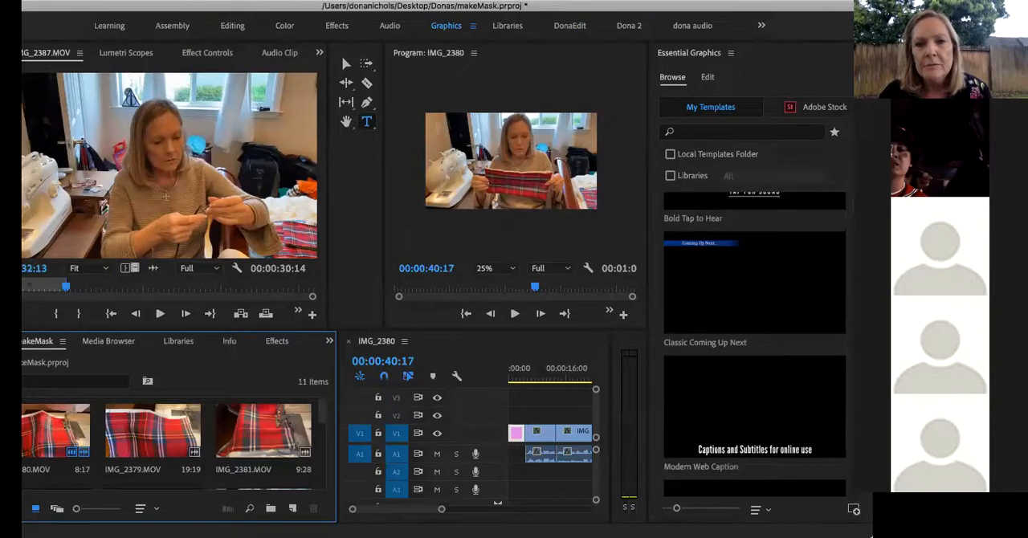
{"action": "scroll", "coordinate": [755, 346], "scroll_direction": "up", "scroll_amount": 3}
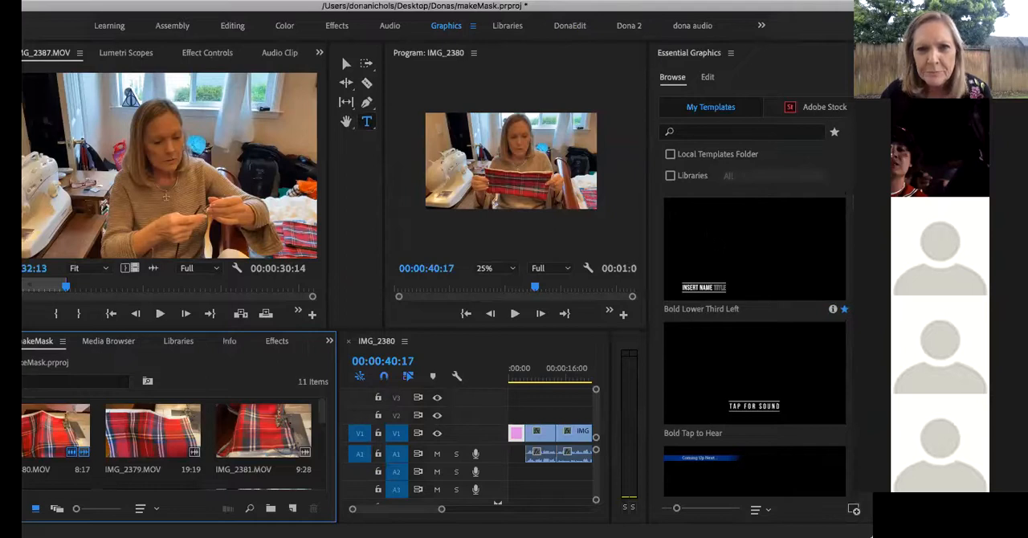
{"action": "left_click_drag", "start_coordinate": [755, 265], "coordinate": [565, 415]}
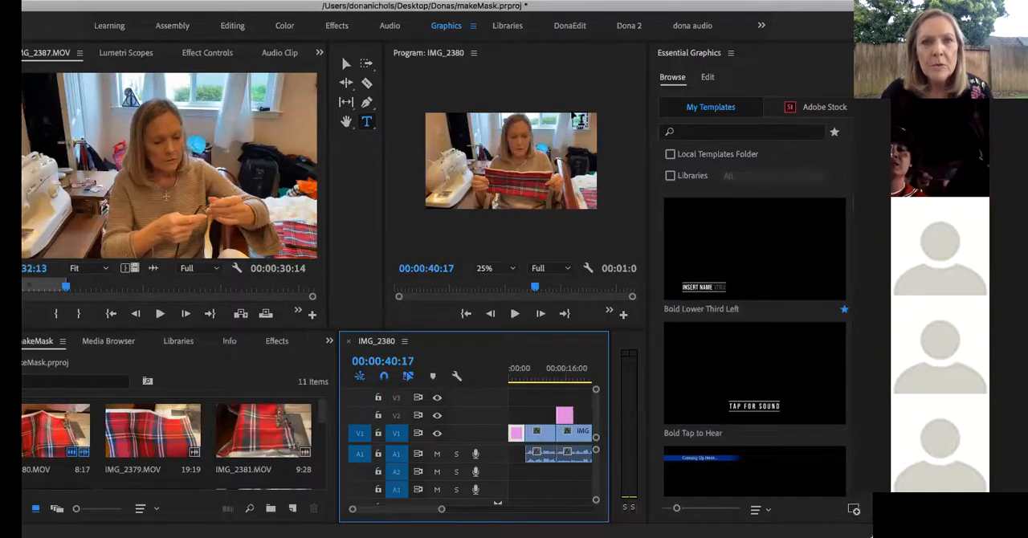
Switch to the custom editing workspace, move the lower third on V2 over the start of the IMG_2387.MOV clip and play it briefly
{"action": "left_click", "coordinate": [570, 26]}
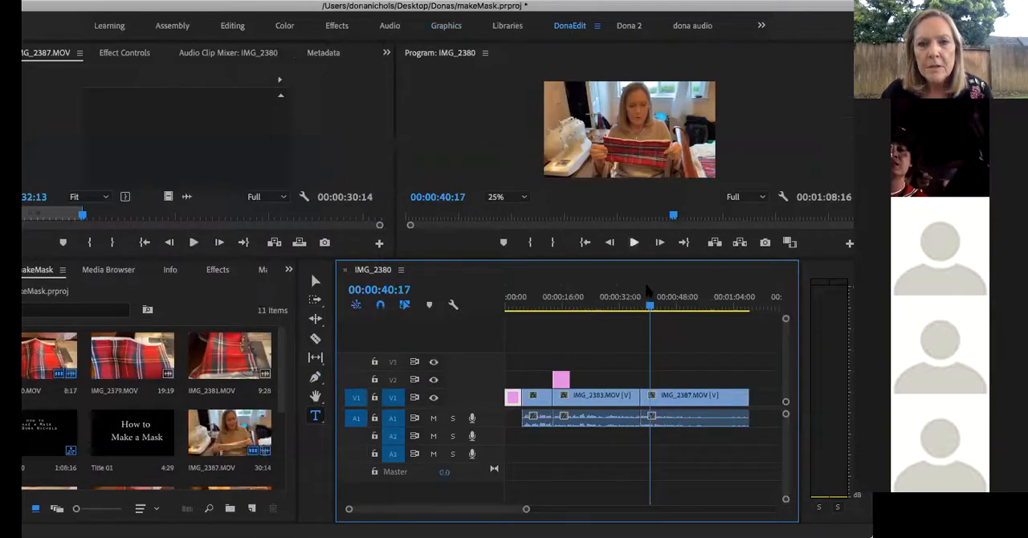
{"action": "left_click_drag", "start_coordinate": [562, 379], "coordinate": [663, 382]}
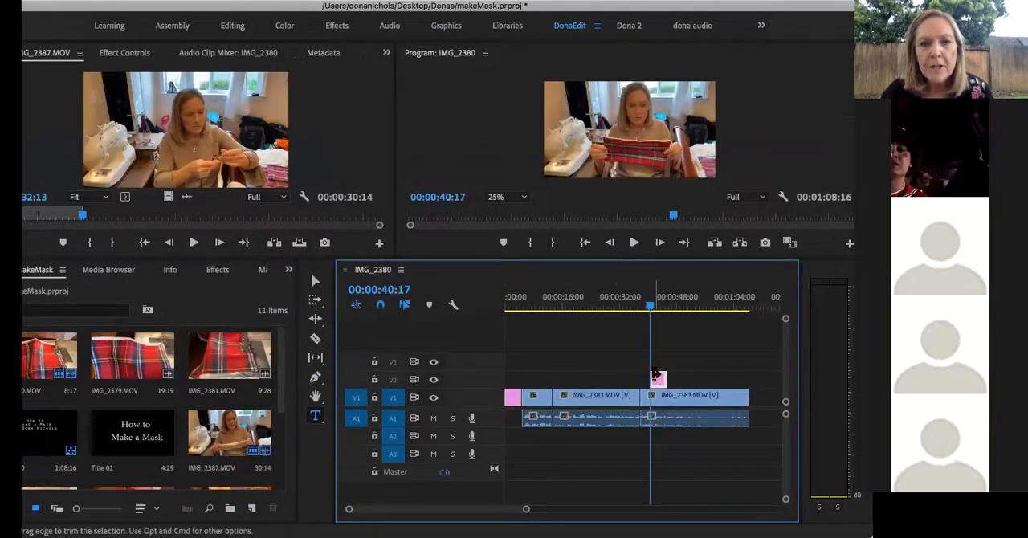
{"action": "key", "text": "space"}
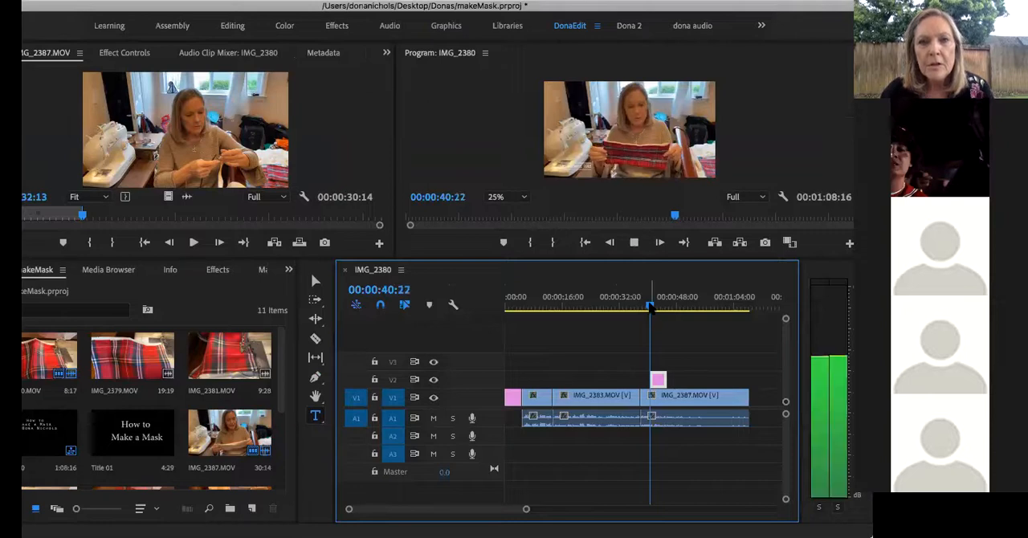
{"action": "key", "text": "space"}
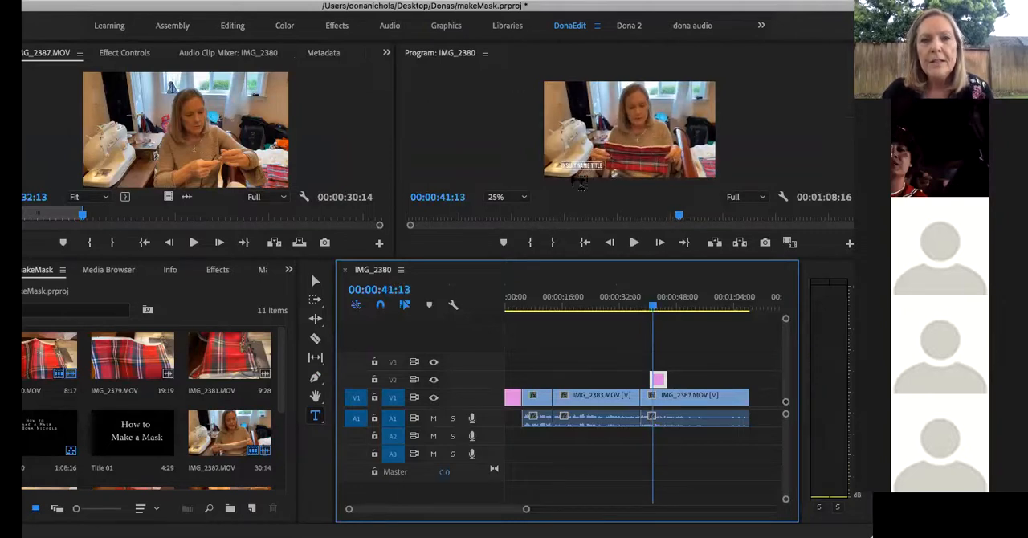
Replace the lower third's placeholder text with the presenter's full name and play back the graphic in the sequence
{"action": "left_click", "coordinate": [583, 165]}
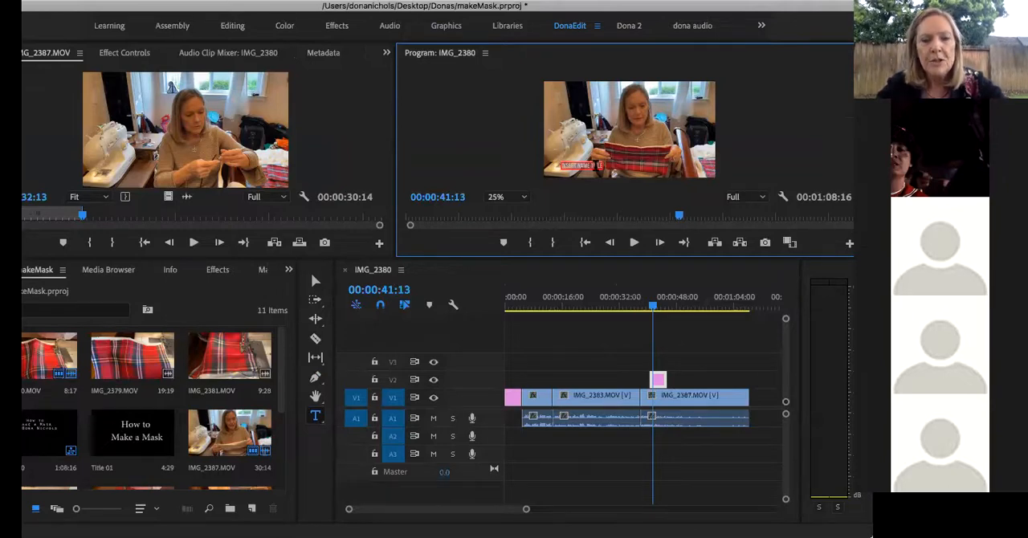
{"action": "type", "text": "DONA NICHOLS"}
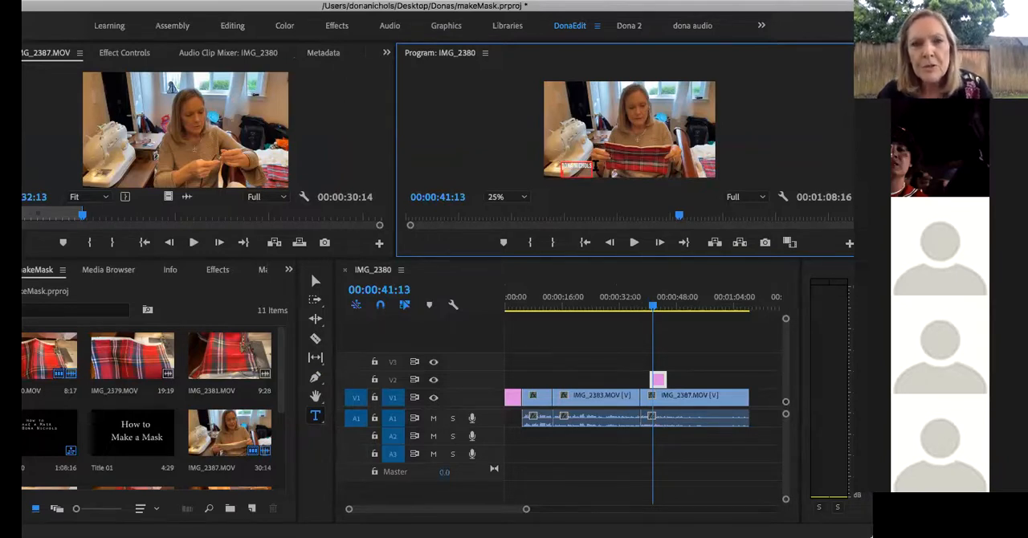
{"action": "left_click", "coordinate": [621, 359]}
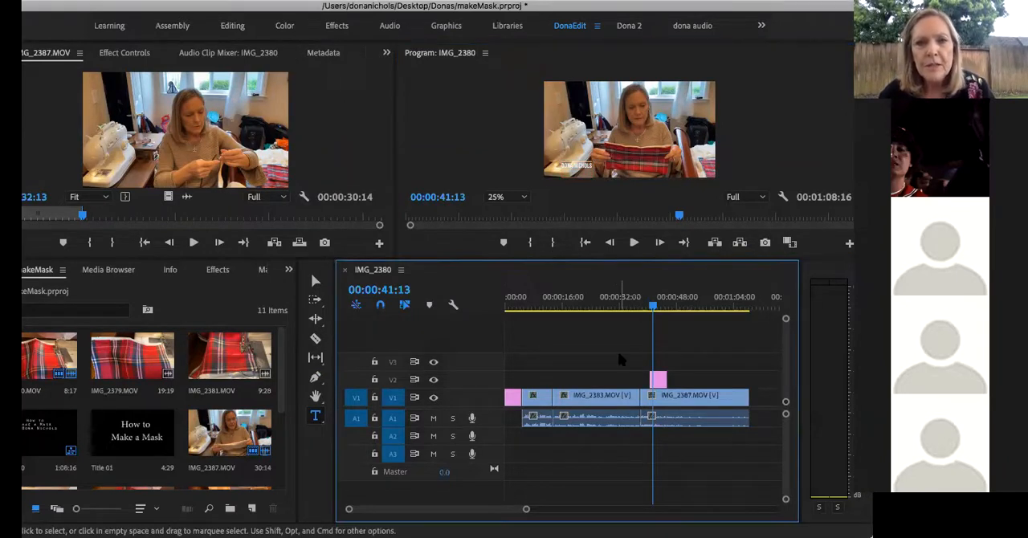
{"action": "key", "text": "space"}
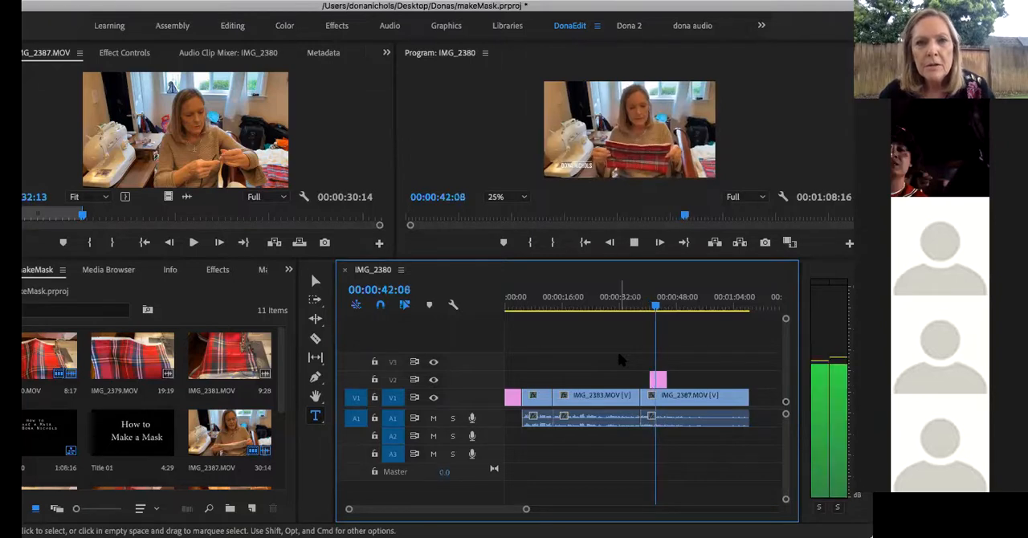
{"action": "key", "text": "space"}
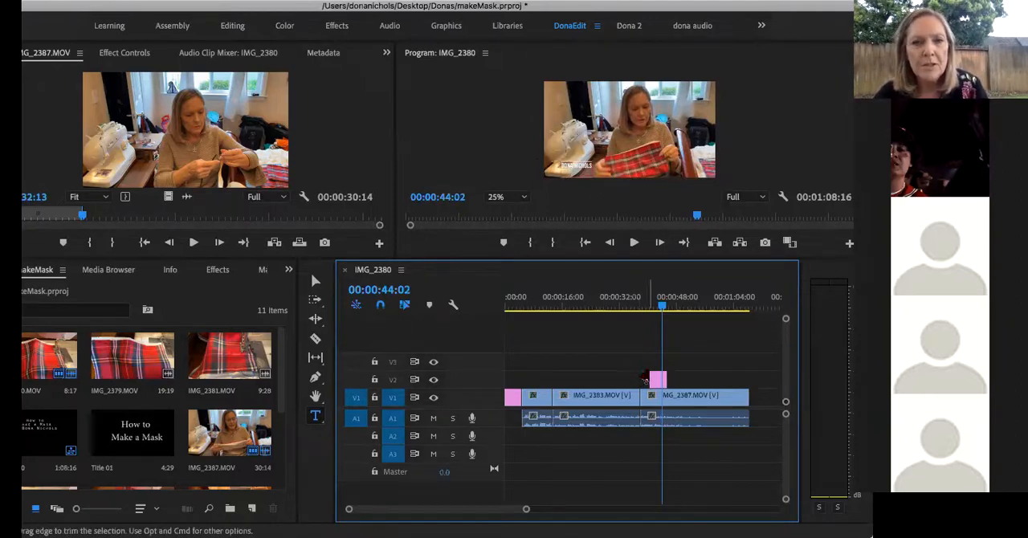
Replace the Bold Lower Third Left graphic on V2 with the Film Lower Third Right Two Line template from the Graphics workspace
{"action": "left_click", "coordinate": [660, 383]}
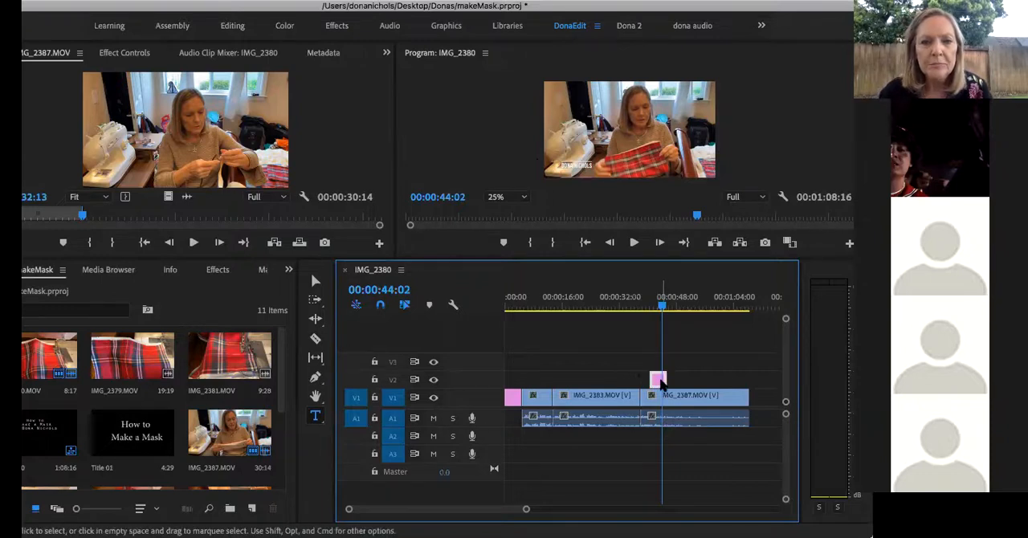
{"action": "key", "text": "Delete"}
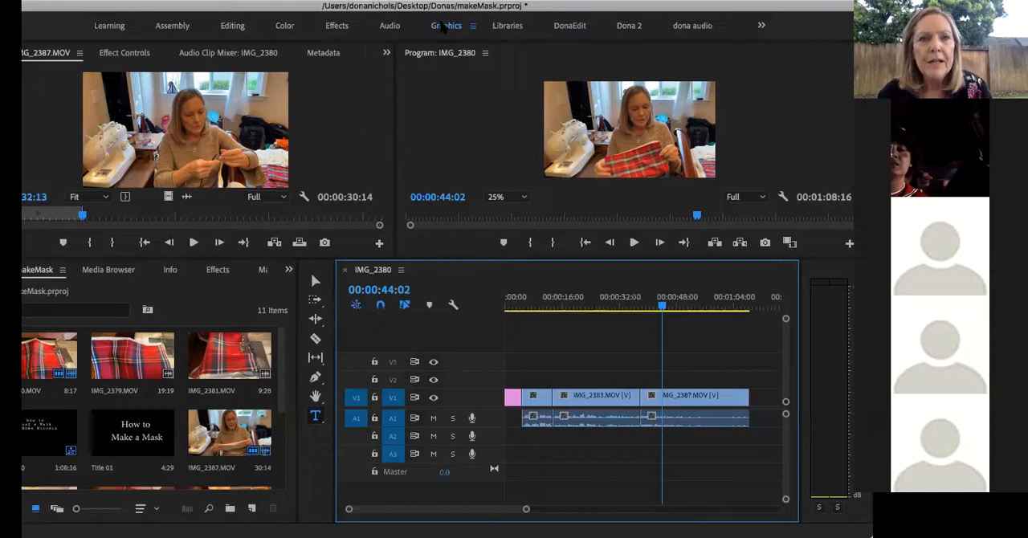
{"action": "left_click", "coordinate": [441, 27]}
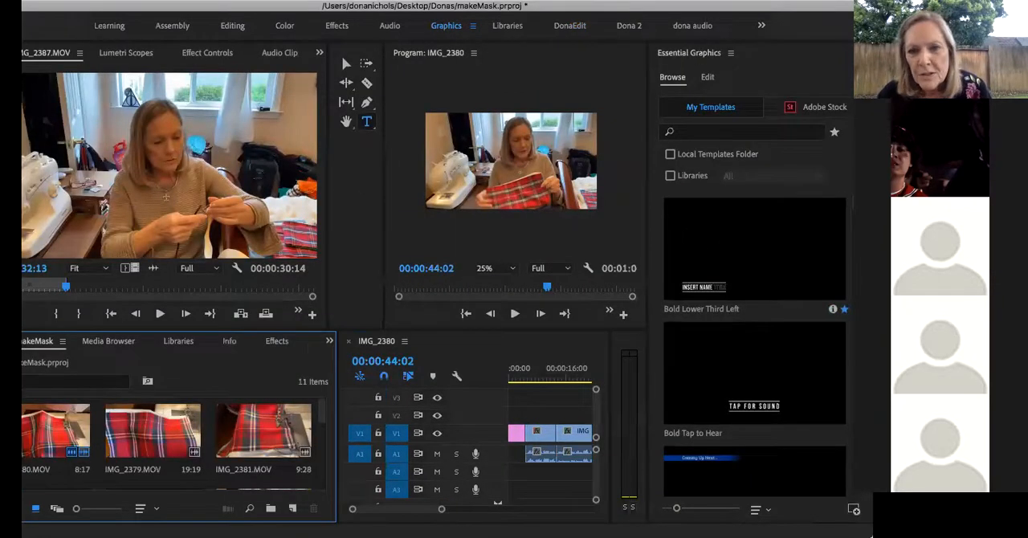
{"action": "scroll", "coordinate": [730, 254], "scroll_direction": "down", "scroll_amount": 5}
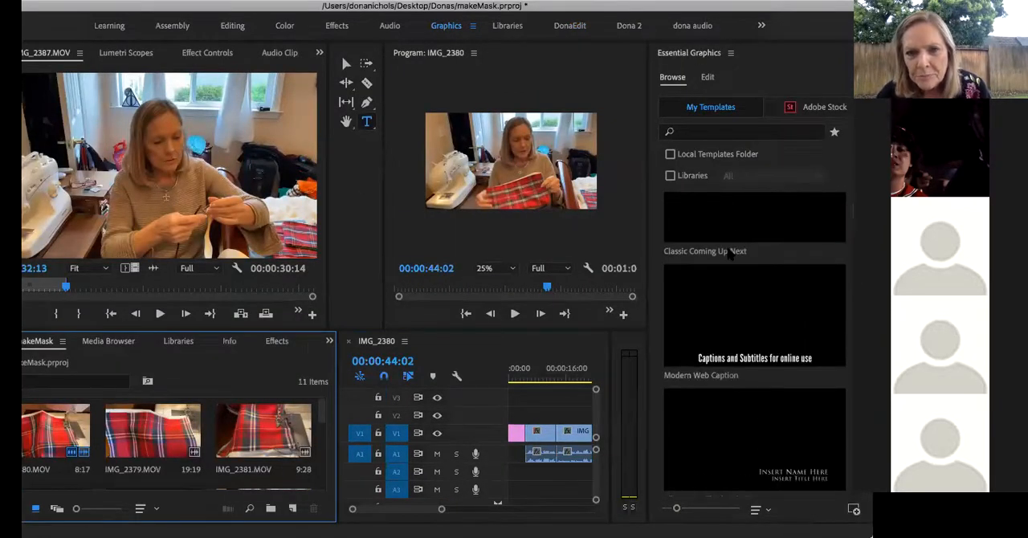
{"action": "scroll", "coordinate": [729, 254], "scroll_direction": "down", "scroll_amount": 3}
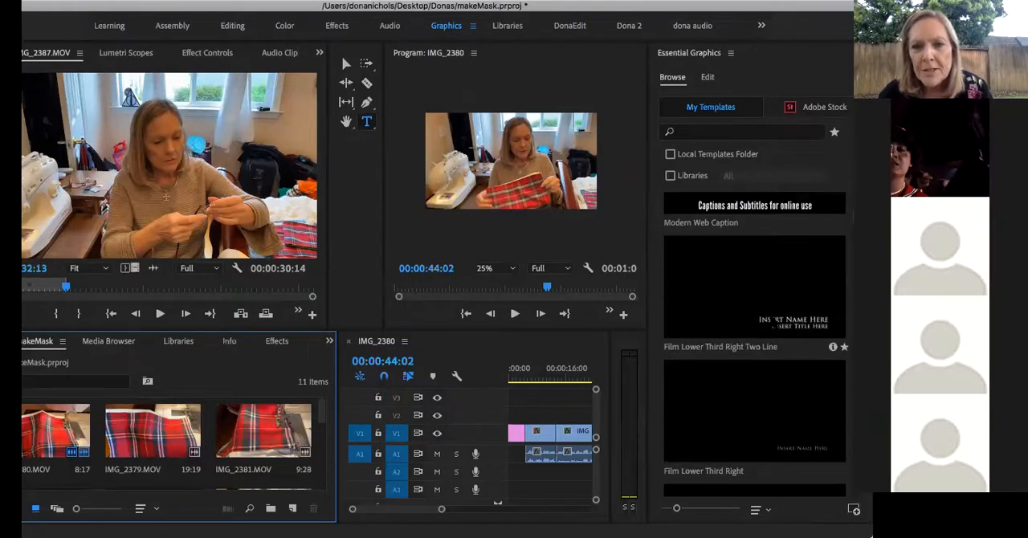
{"action": "left_click", "coordinate": [773, 322]}
{"action": "left_click_drag", "start_coordinate": [774, 322], "coordinate": [573, 413]}
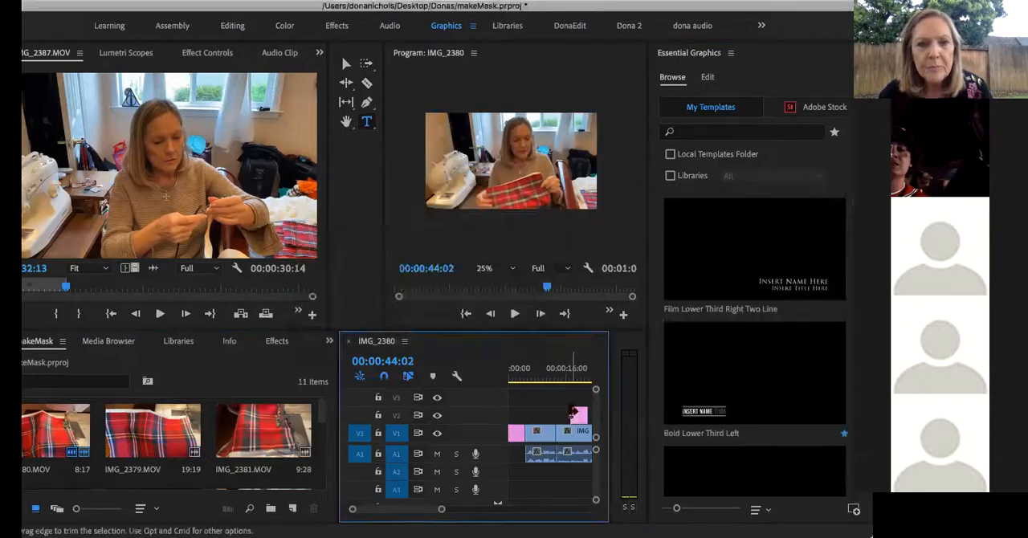
Return to the custom editing workspace, move the two-line lower third over the start of IMG_2387.MOV and place the playhead at 00:00:42:11
{"action": "left_click", "coordinate": [570, 26]}
{"action": "left_click_drag", "start_coordinate": [586, 384], "coordinate": [658, 382]}
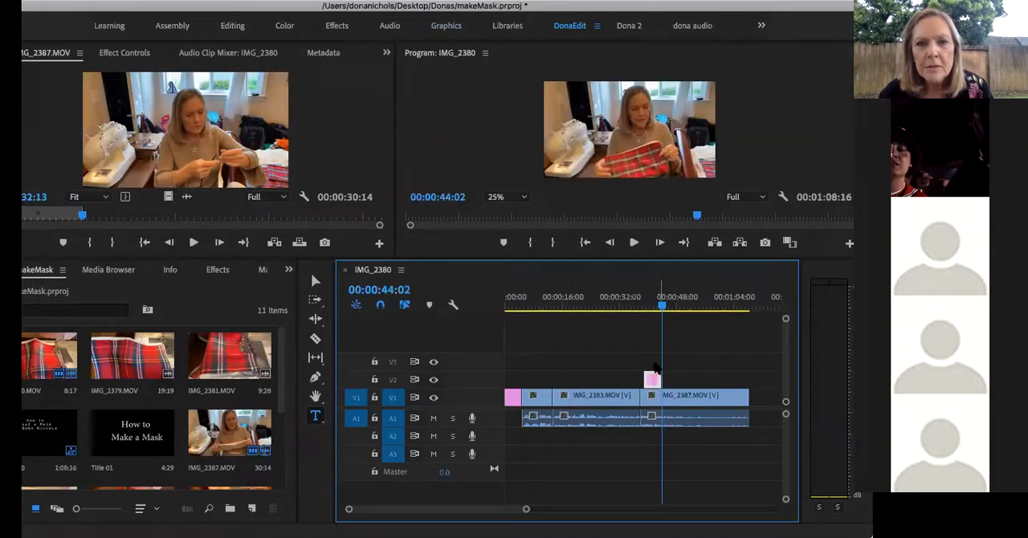
{"action": "left_click", "coordinate": [657, 307]}
{"action": "left_click_drag", "start_coordinate": [657, 307], "coordinate": [659, 308]}
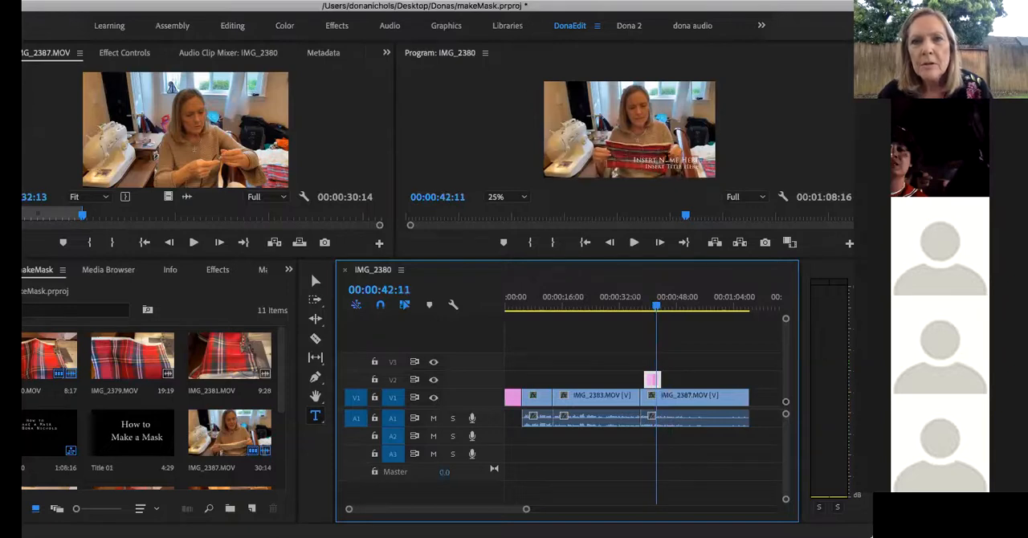
Fill in the two-line lower third with the presenter's full name and the title line "How to Make a Mask"
{"action": "left_click", "coordinate": [695, 166]}
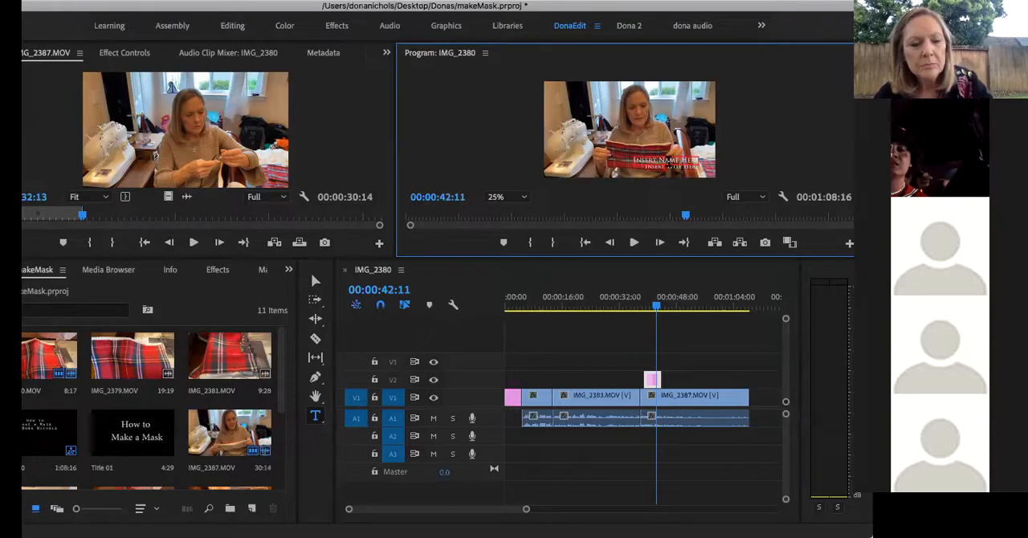
{"action": "type", "text": "Dona Nic"}
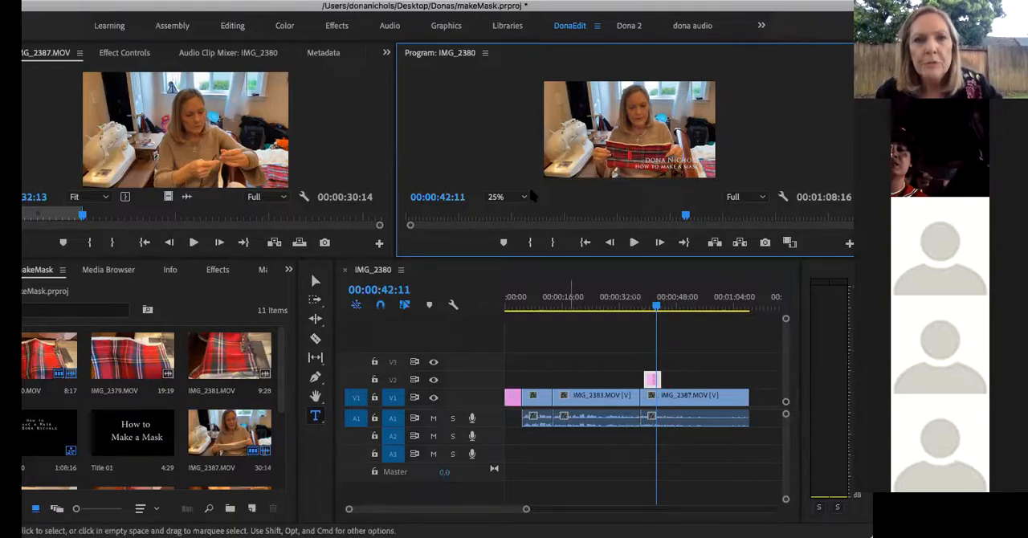
{"action": "left_click", "coordinate": [581, 329]}
Extend the end of the lower third on V2 over more of the IMG_2387.MOV clip and play it back from 00:00:40:11
{"action": "left_click_drag", "start_coordinate": [657, 306], "coordinate": [650, 309]}
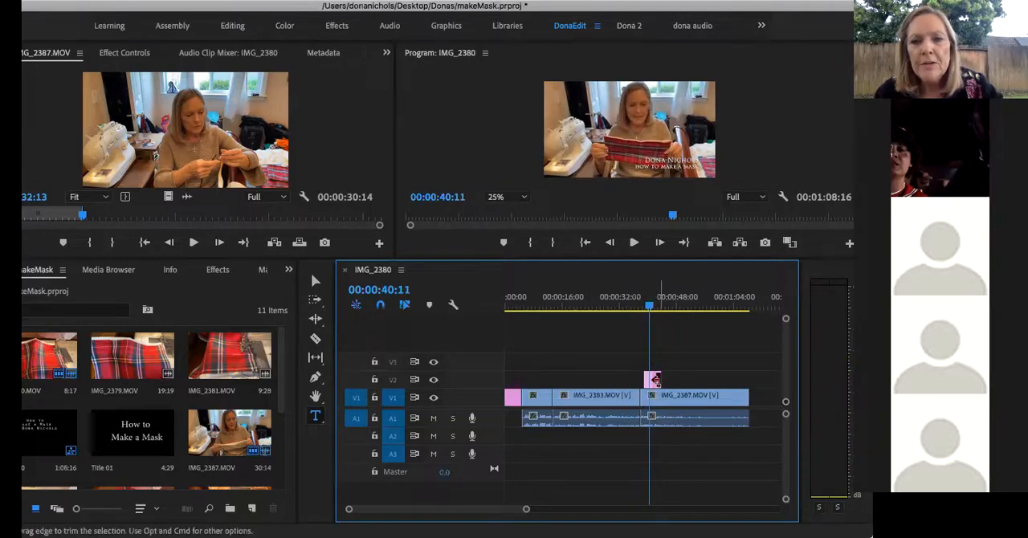
{"action": "left_click_drag", "start_coordinate": [655, 379], "coordinate": [680, 380]}
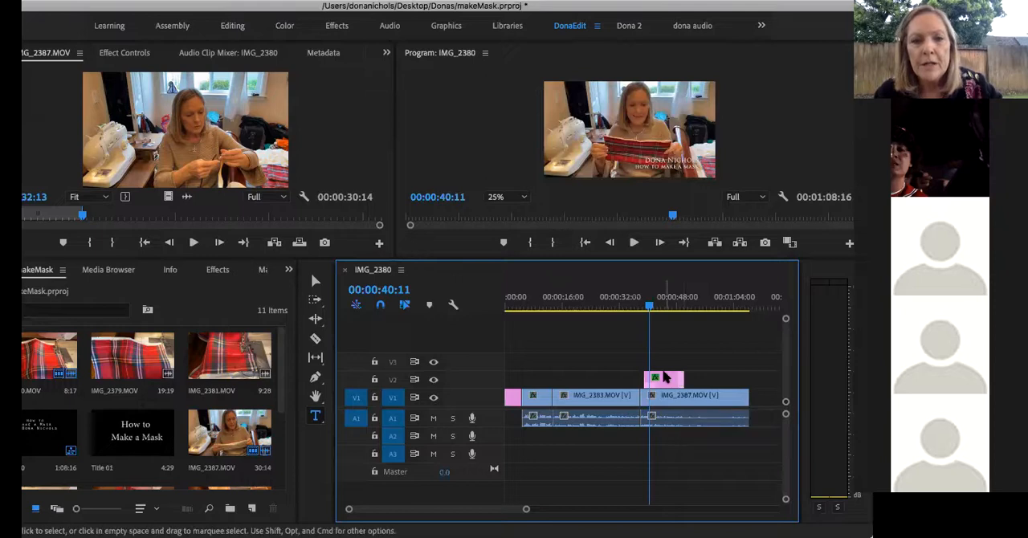
{"action": "key", "text": "space"}
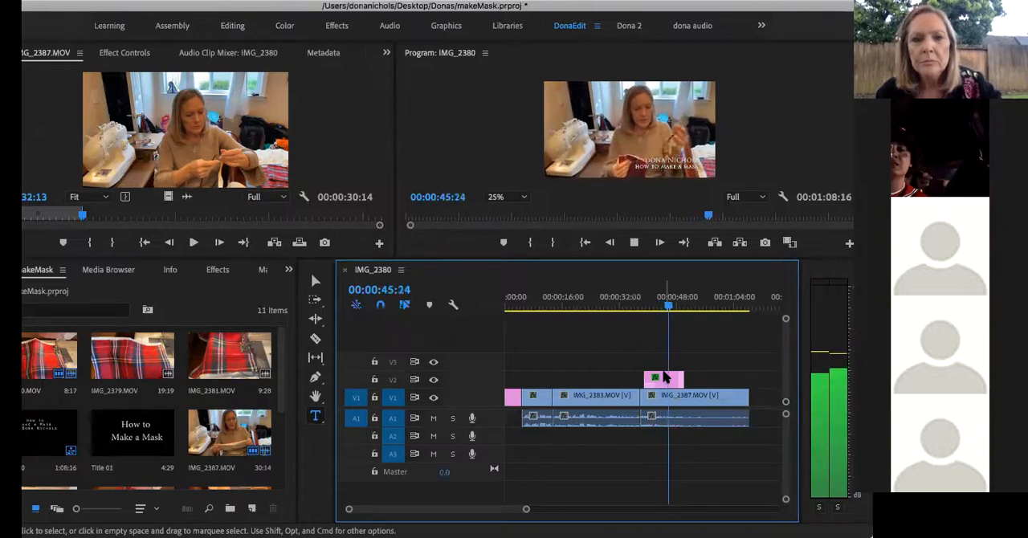
{"action": "key", "text": "space"}
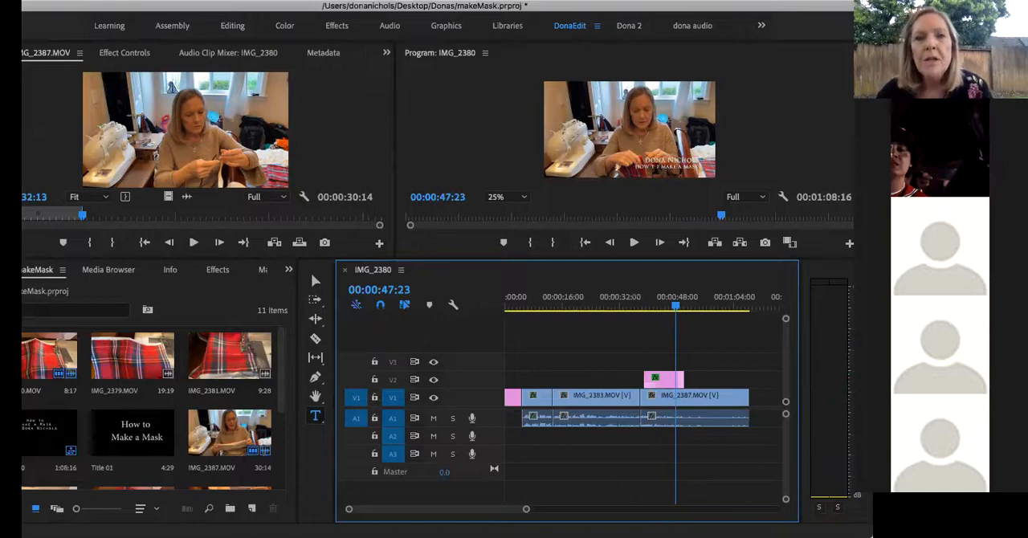
Move the playhead to 00:00:46:11 and delete the lower-third graphic from V2
{"action": "left_click_drag", "start_coordinate": [677, 312], "coordinate": [671, 313]}
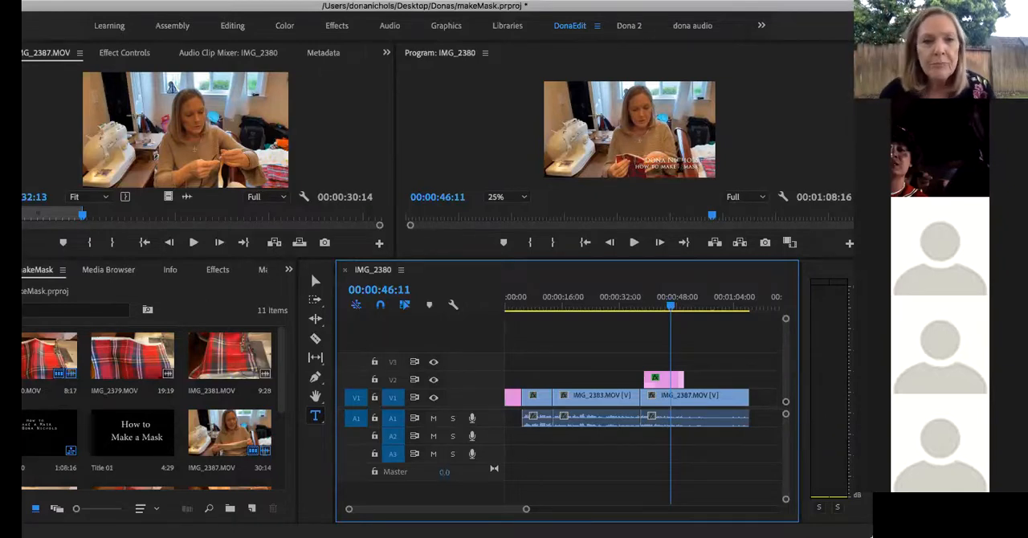
{"action": "left_click", "coordinate": [673, 382]}
{"action": "key", "text": "Delete"}
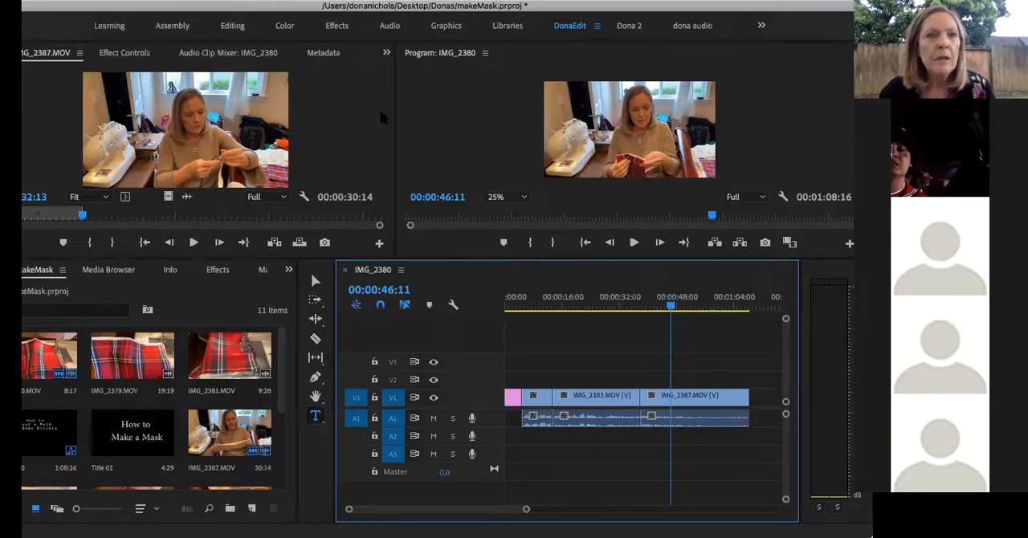
Create a new 1920 × 1080 legacy title at 29.97 fps with square pixels, keeping the suggested name
{"action": "left_click", "coordinate": [142, 1]}
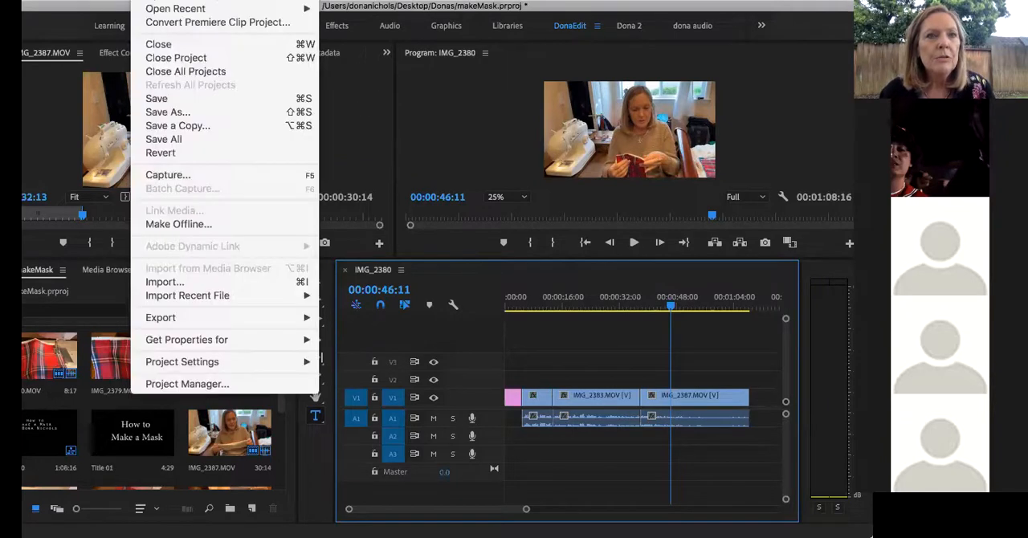
{"action": "mouse_move", "coordinate": [156, 0]}
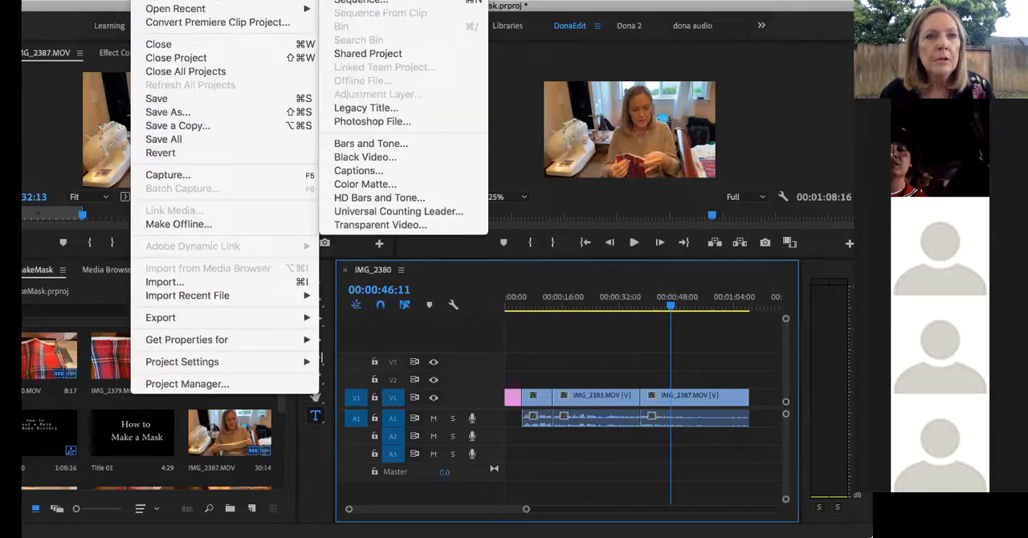
{"action": "left_click", "coordinate": [362, 108]}
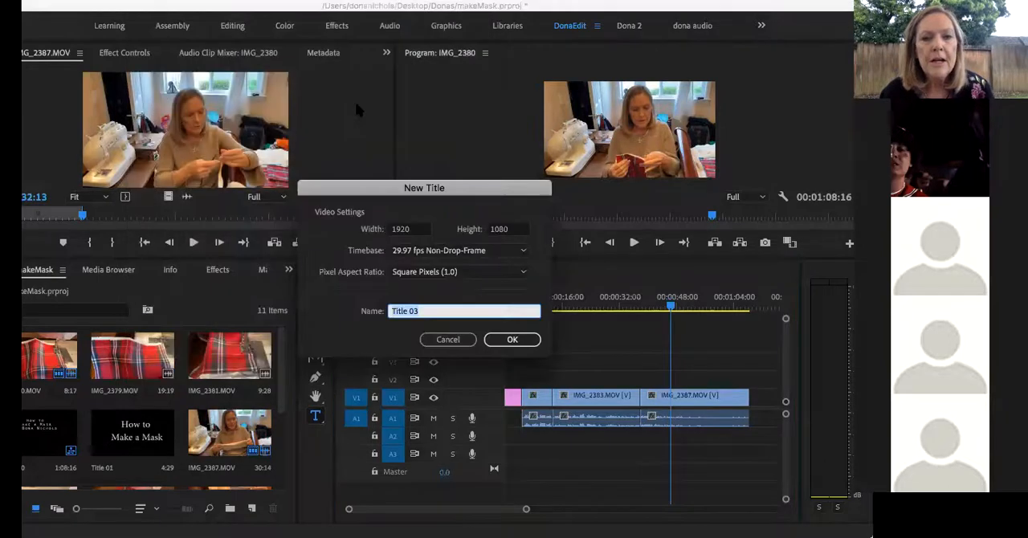
{"action": "left_click", "coordinate": [497, 340]}
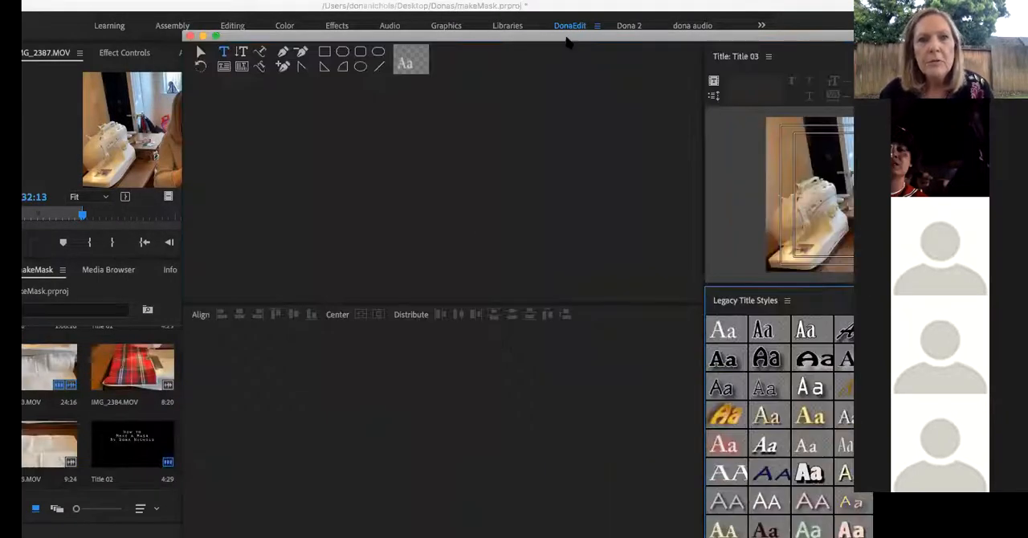
Draw a rectangle about 812 wide and 195 high across the lower-left part of the title frame
{"action": "left_click_drag", "start_coordinate": [567, 37], "coordinate": [393, 49]}
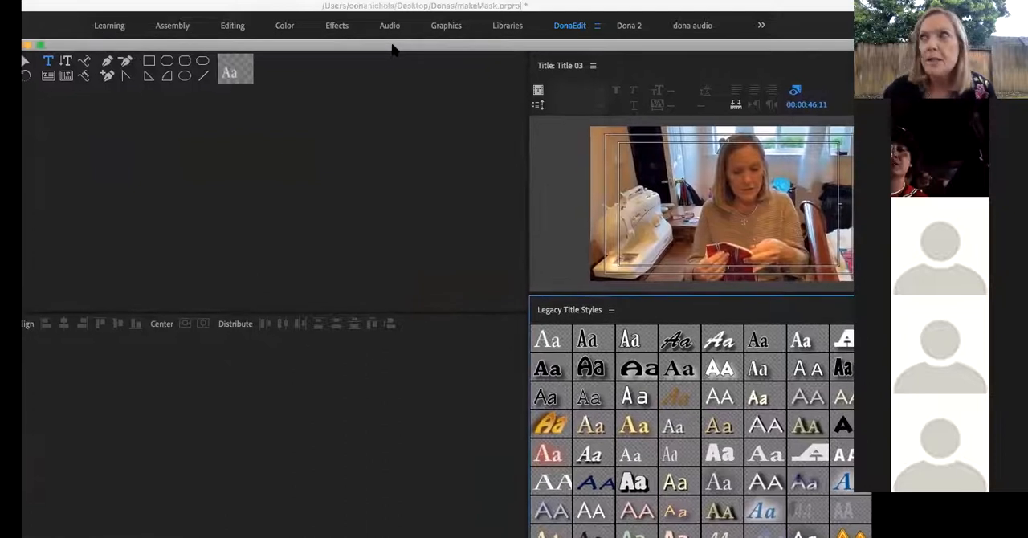
{"action": "left_click", "coordinate": [149, 64]}
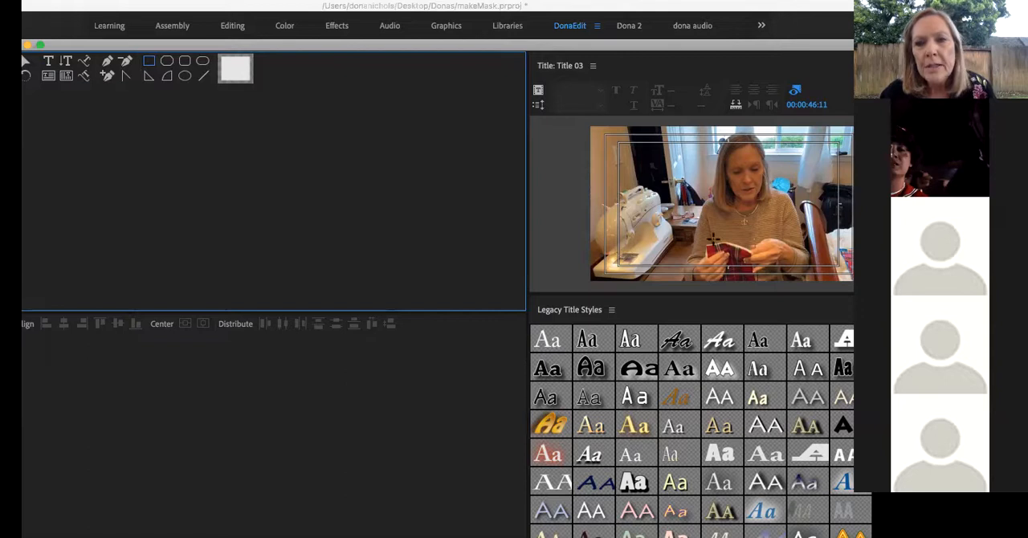
{"action": "left_click_drag", "start_coordinate": [629, 241], "coordinate": [741, 269]}
{"action": "left_click", "coordinate": [730, 266]}
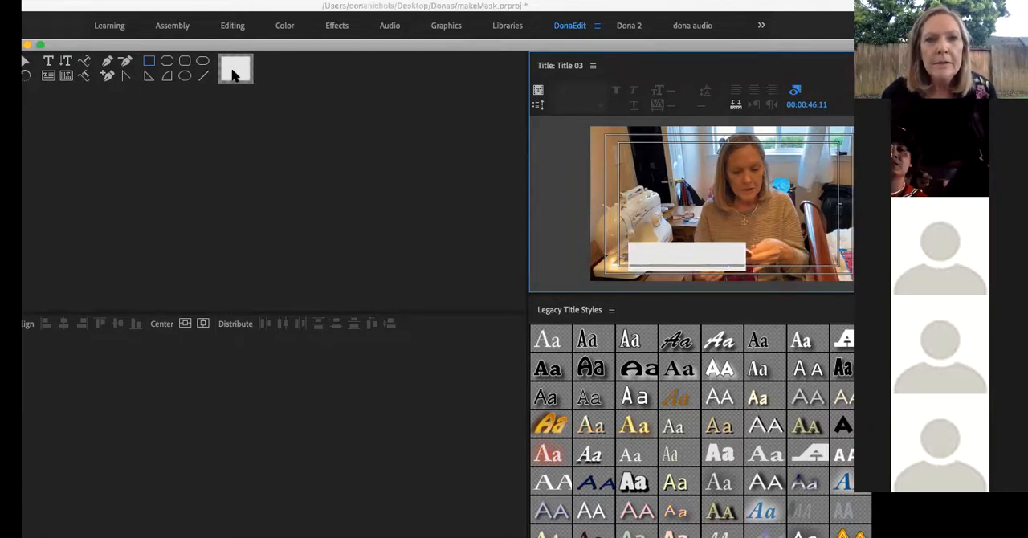
Change the rectangle's solid fill color to purple 7653DA
{"action": "left_click_drag", "start_coordinate": [326, 42], "coordinate": [181, 32]}
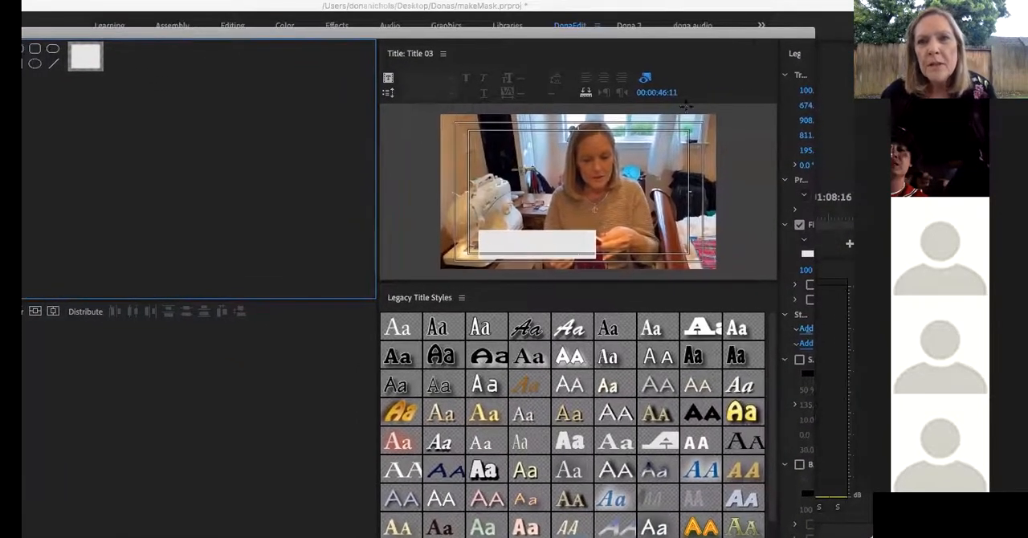
{"action": "left_click_drag", "start_coordinate": [776, 82], "coordinate": [695, 80]}
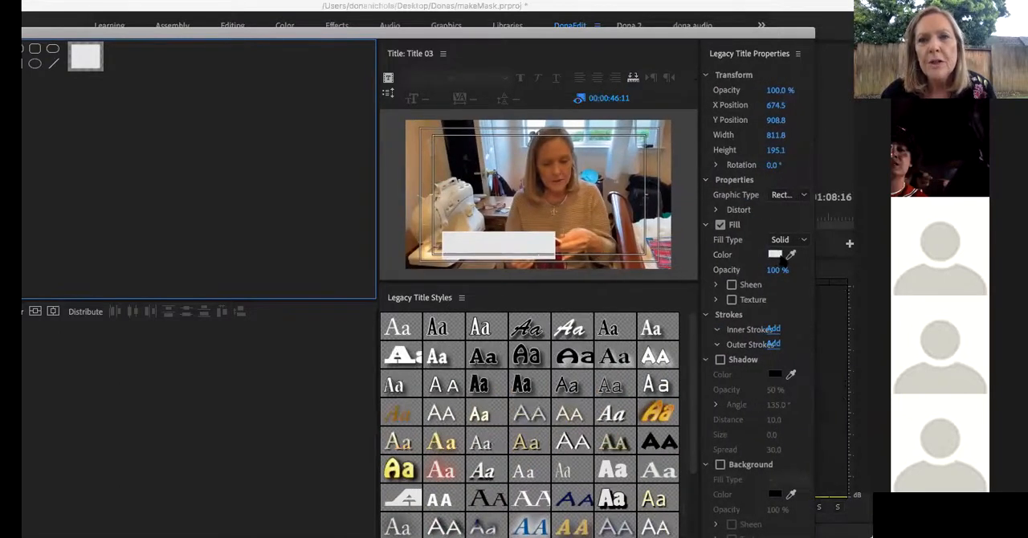
{"action": "left_click", "coordinate": [774, 255]}
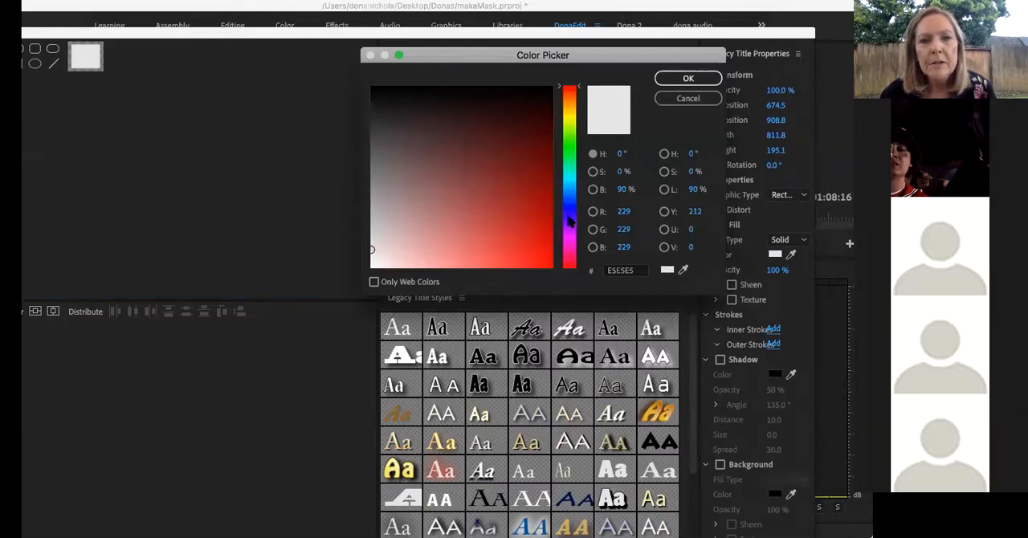
{"action": "left_click", "coordinate": [568, 214]}
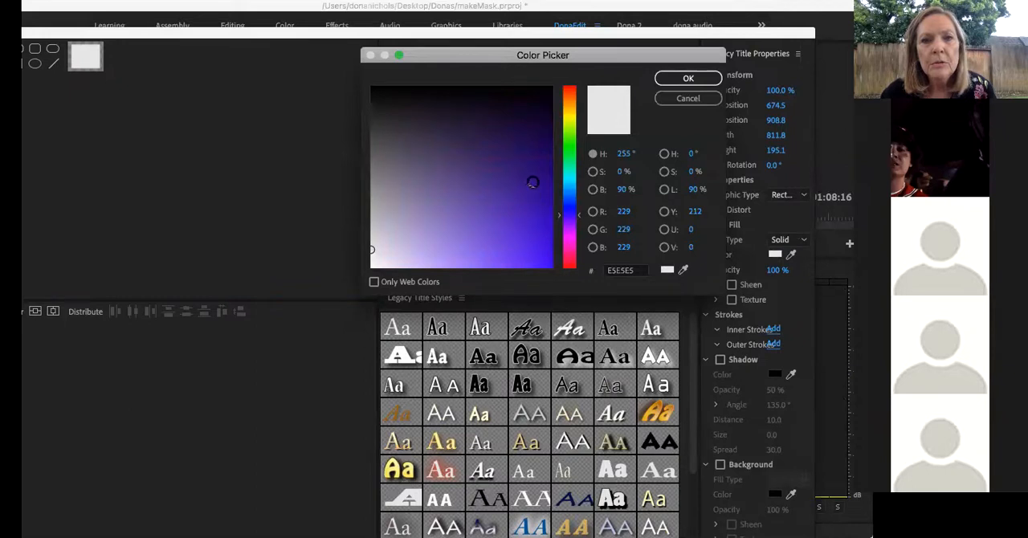
{"action": "left_click", "coordinate": [483, 240]}
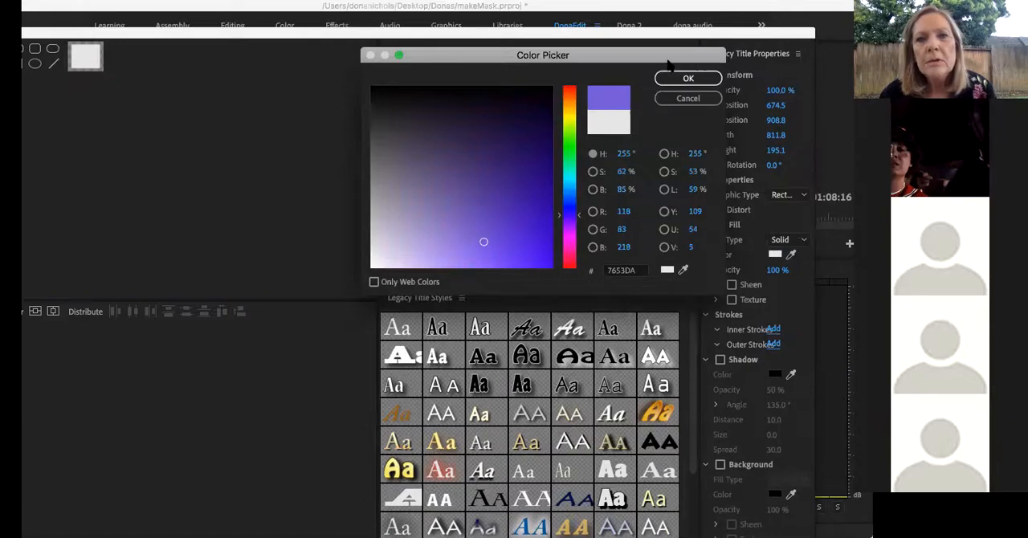
{"action": "left_click", "coordinate": [679, 79]}
{"action": "left_click", "coordinate": [507, 249]}
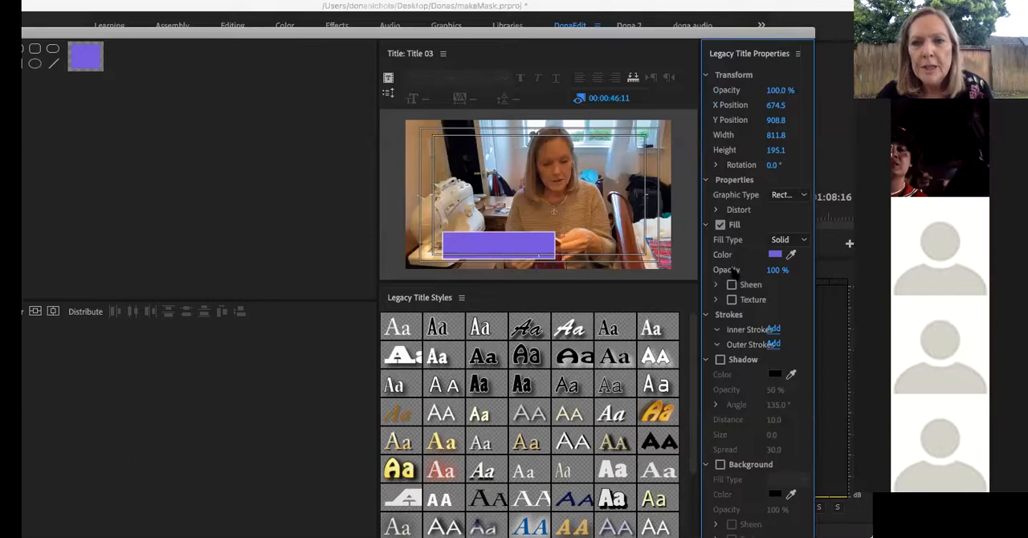
Set the purple rectangle's fill opacity to 70 %
{"action": "left_click", "coordinate": [778, 270]}
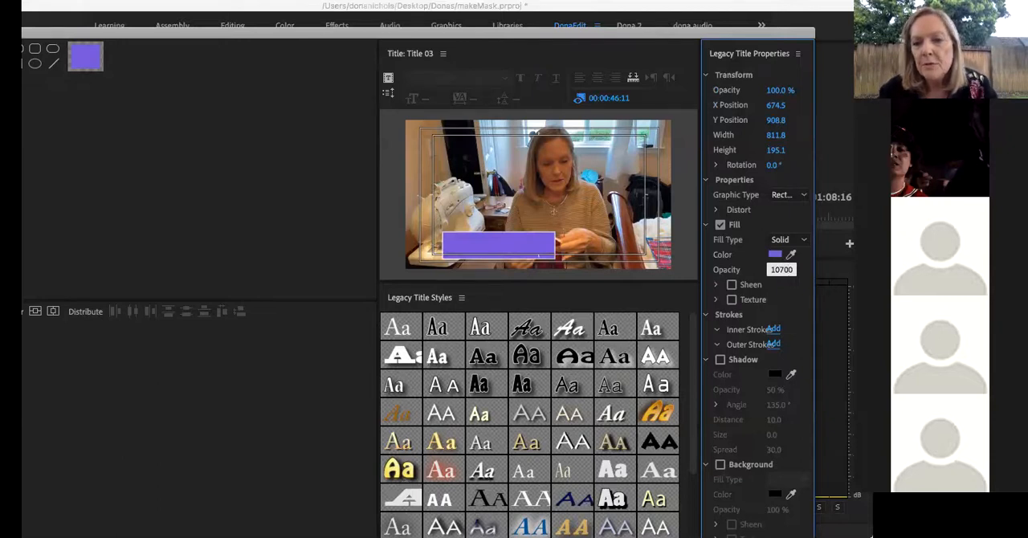
{"action": "left_click_drag", "start_coordinate": [791, 269], "coordinate": [768, 271]}
{"action": "type", "text": "70"}
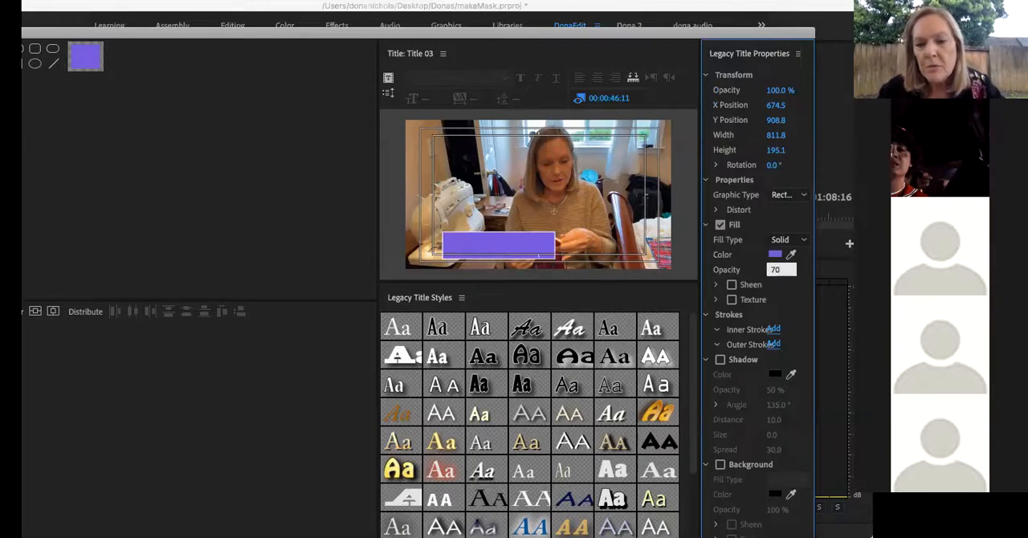
{"action": "key", "text": "Return"}
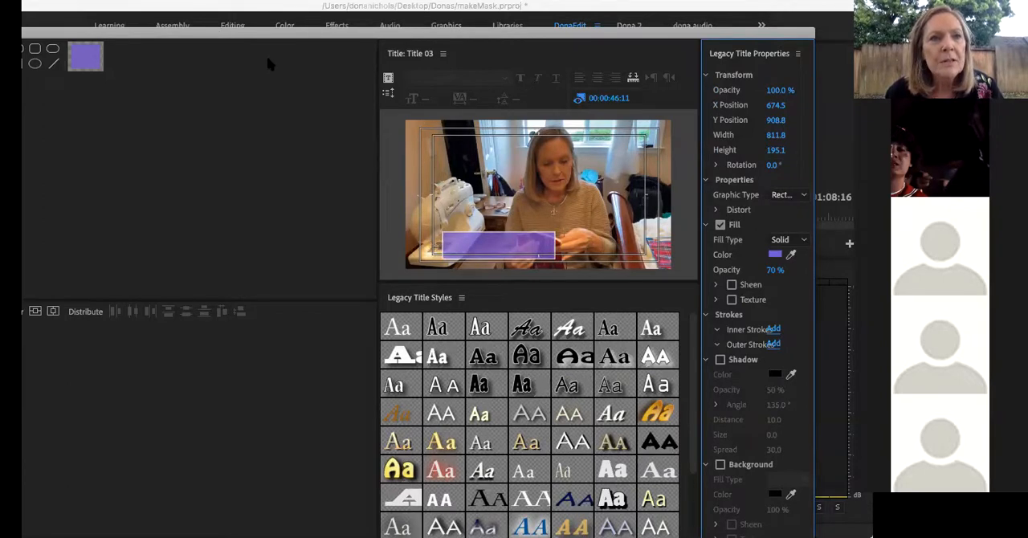
Shift the purple rectangle to the frame's left safe margin and add a text box about 807 wide above it with the presenter's full name
{"action": "left_click_drag", "start_coordinate": [257, 34], "coordinate": [392, 27]}
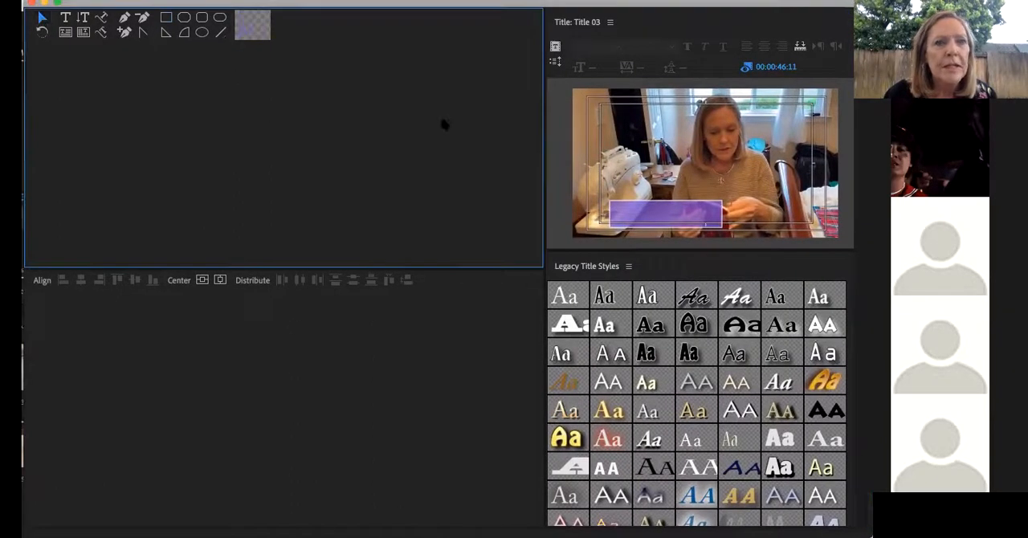
{"action": "mouse_move", "coordinate": [634, 212]}
{"action": "left_mouse_down"}
{"action": "mouse_move", "coordinate": [636, 173]}
{"action": "mouse_move", "coordinate": [643, 201]}
{"action": "mouse_move", "coordinate": [682, 187]}
{"action": "mouse_move", "coordinate": [722, 203]}
{"action": "mouse_move", "coordinate": [795, 205]}
{"action": "mouse_move", "coordinate": [627, 207]}
{"action": "left_mouse_up"}
{"action": "left_click", "coordinate": [65, 17]}
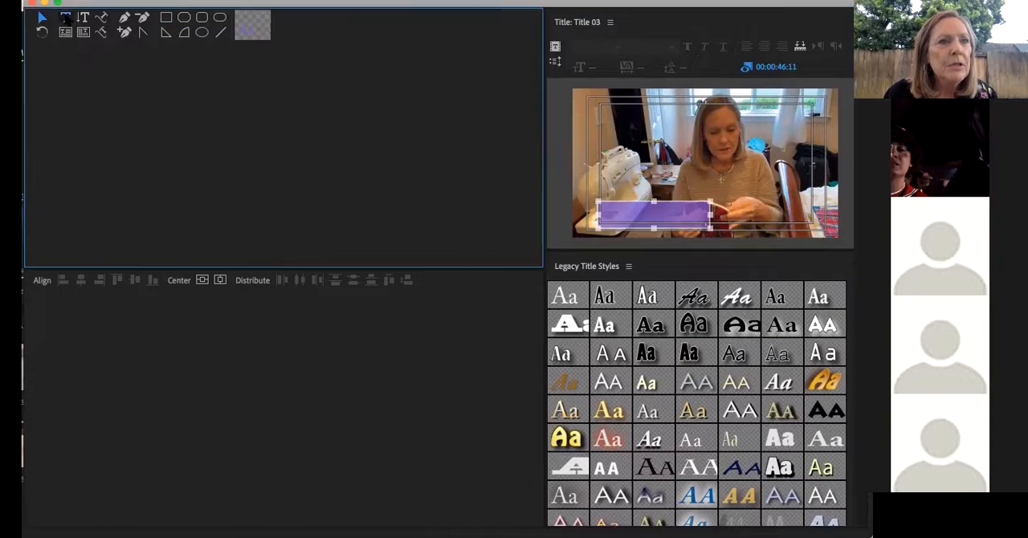
{"action": "left_click", "coordinate": [607, 172]}
{"action": "left_click_drag", "start_coordinate": [601, 164], "coordinate": [715, 195]}
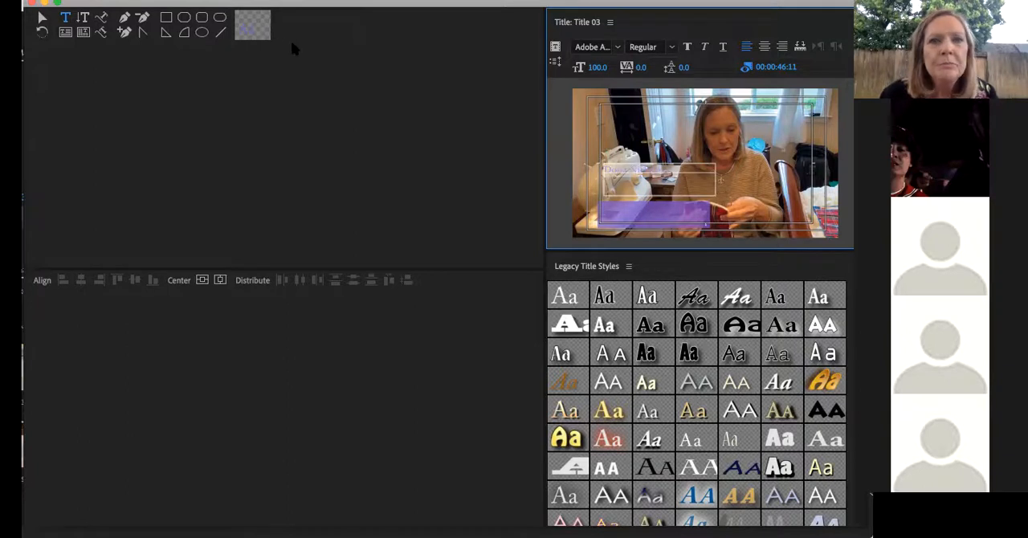
Change the name text's fill color to near-black 060211
{"action": "left_click_drag", "start_coordinate": [547, 5], "coordinate": [362, 5]}
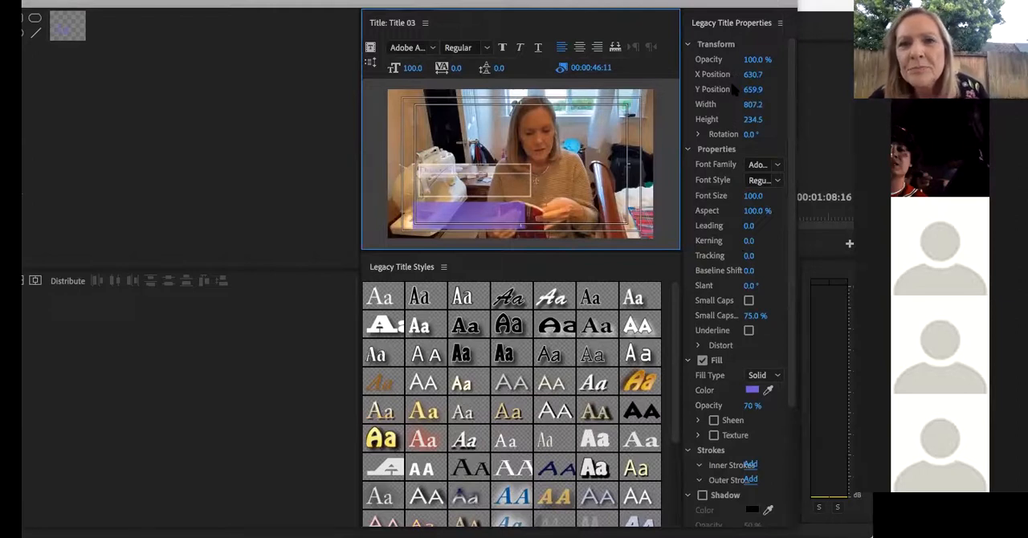
{"action": "left_click", "coordinate": [752, 391]}
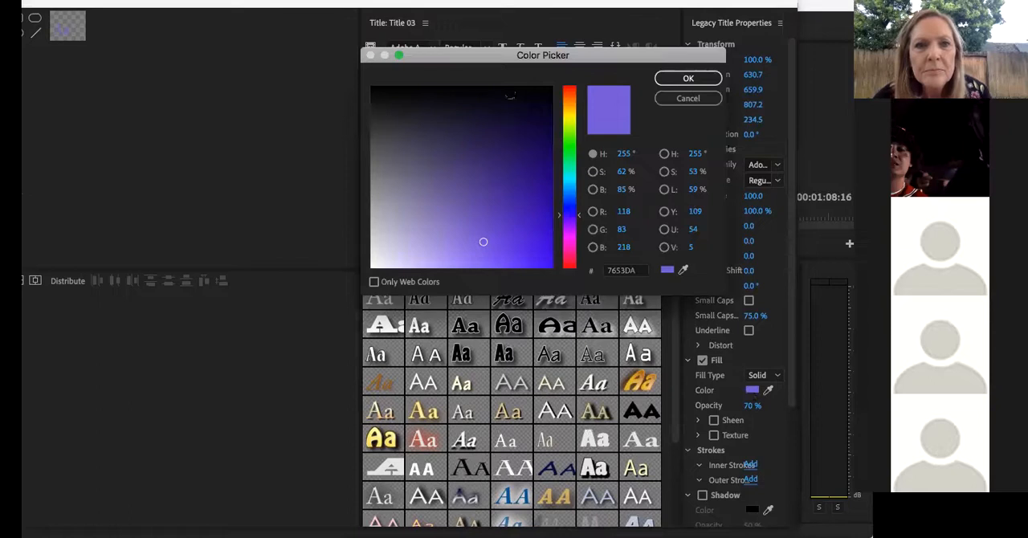
{"action": "left_click", "coordinate": [688, 78]}
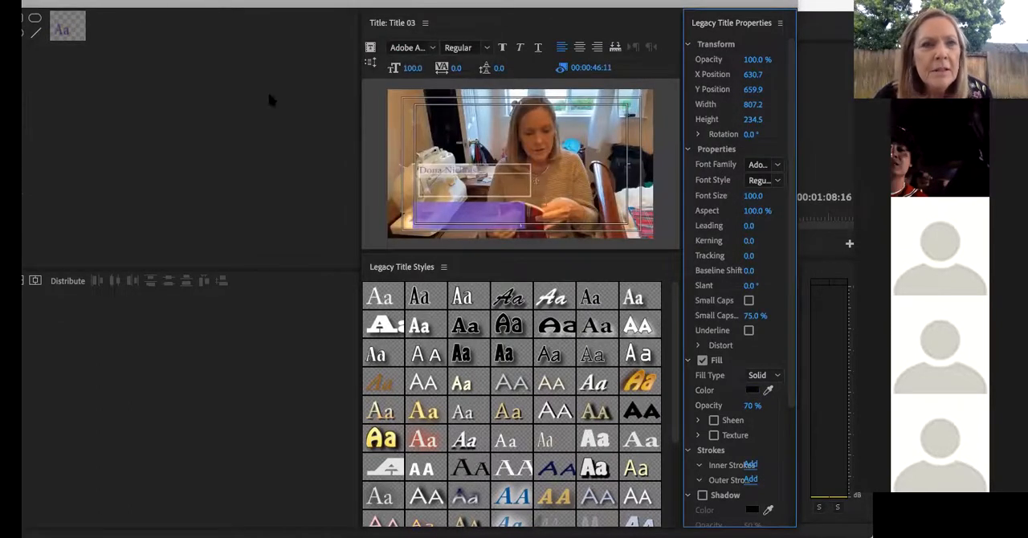
Move the name text onto the purple rectangle and shrink the rectangle to fit closely around the name
{"action": "left_click_drag", "start_coordinate": [166, 5], "coordinate": [331, 7]}
{"action": "left_click", "coordinate": [25, 18]}
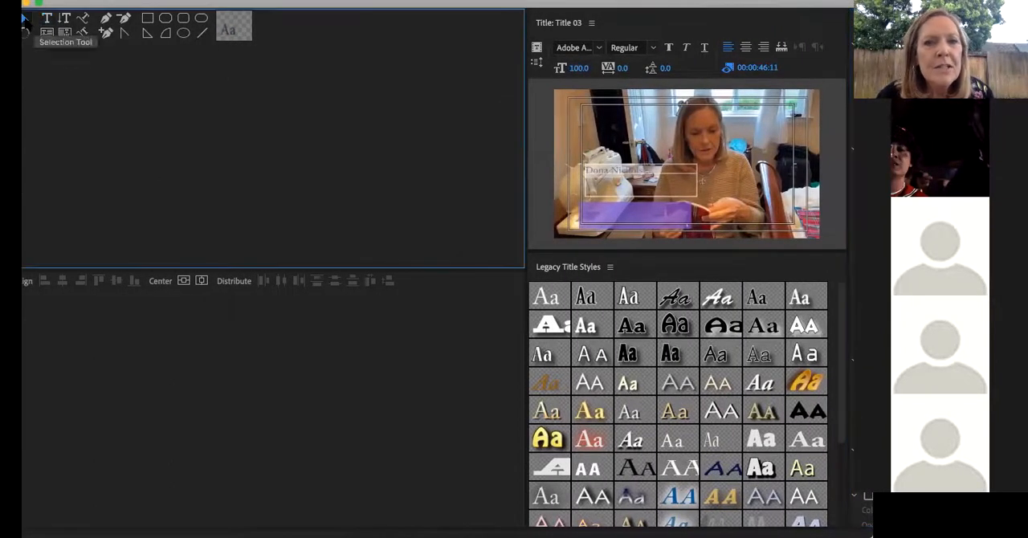
{"action": "left_click", "coordinate": [641, 169]}
{"action": "left_click_drag", "start_coordinate": [658, 169], "coordinate": [660, 215]}
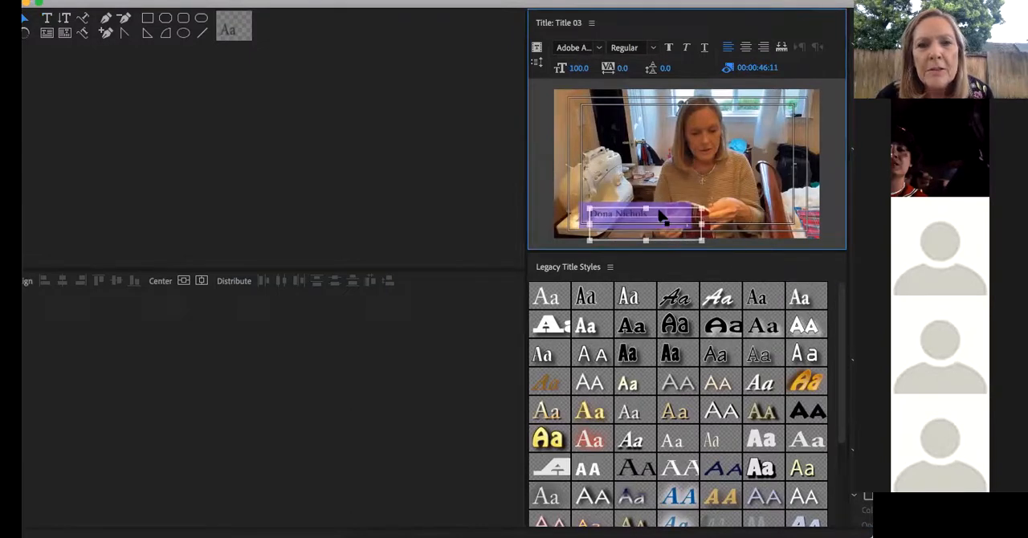
{"action": "left_click", "coordinate": [832, 210]}
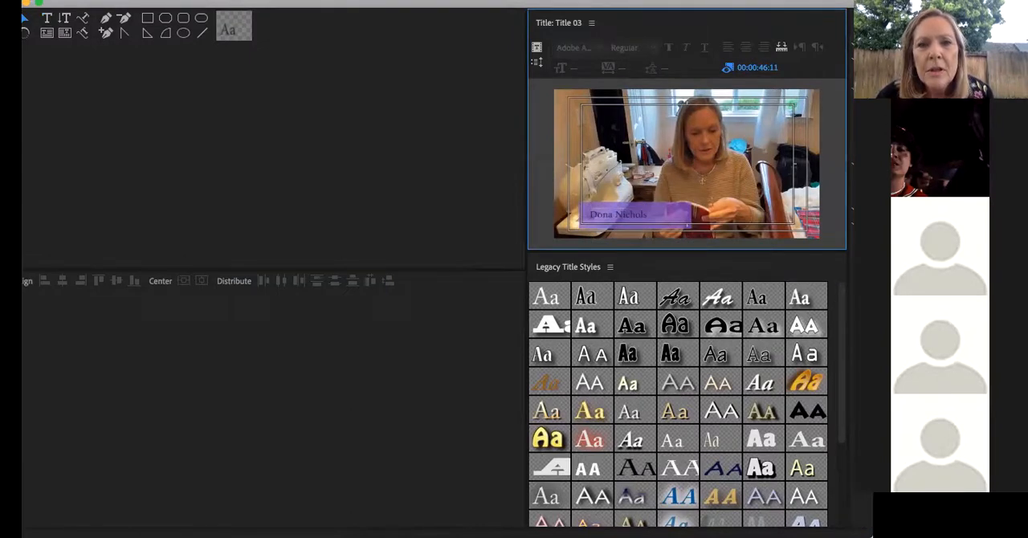
{"action": "left_click", "coordinate": [680, 215]}
{"action": "left_click_drag", "start_coordinate": [691, 205], "coordinate": [668, 207]}
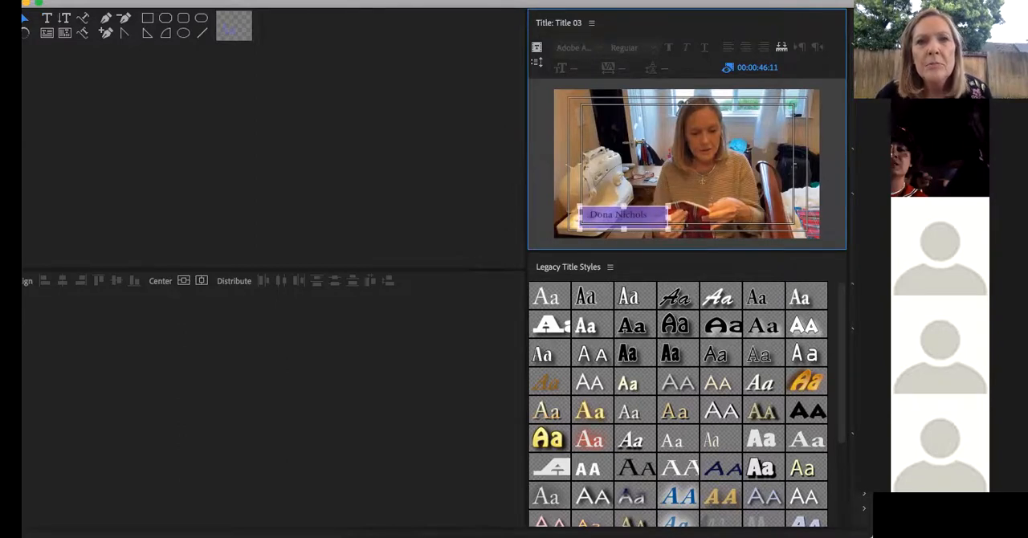
Place Title 03 on V2 above the early part of the IMG_2387.MOV clip and preview it at 00:00:43:29
{"action": "left_click_drag", "start_coordinate": [505, 7], "coordinate": [1002, 516]}
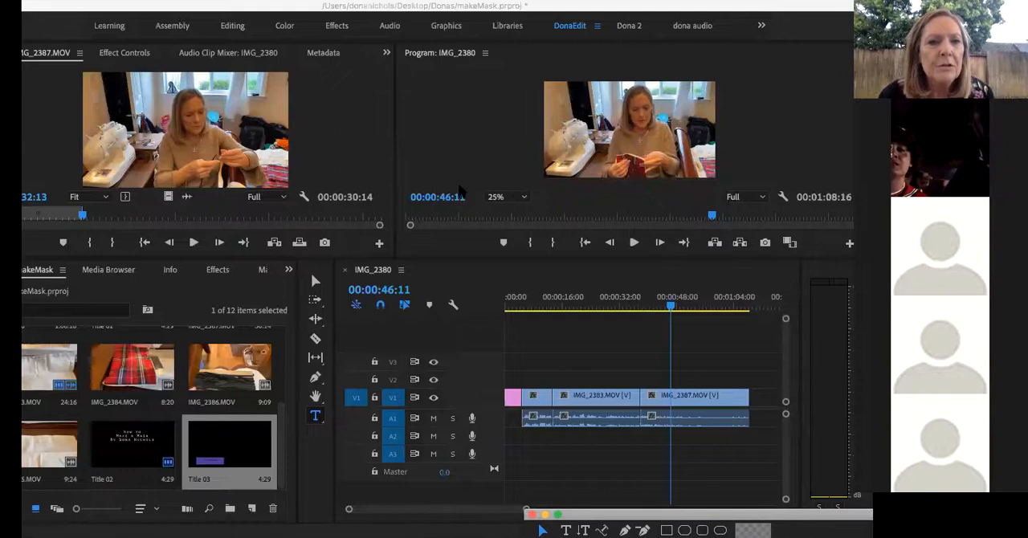
{"action": "left_click", "coordinate": [383, 138]}
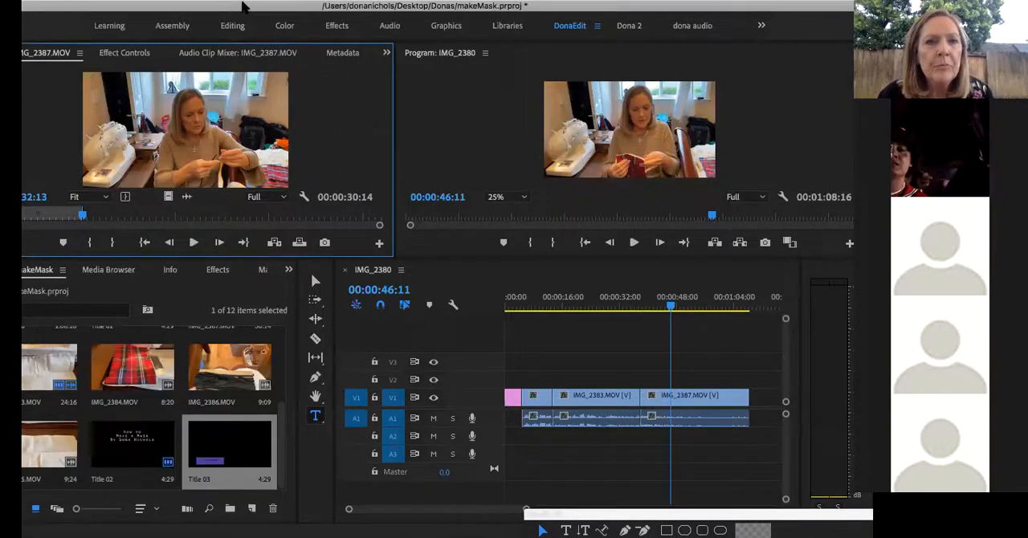
{"action": "left_click_drag", "start_coordinate": [242, 3], "coordinate": [238, 4]}
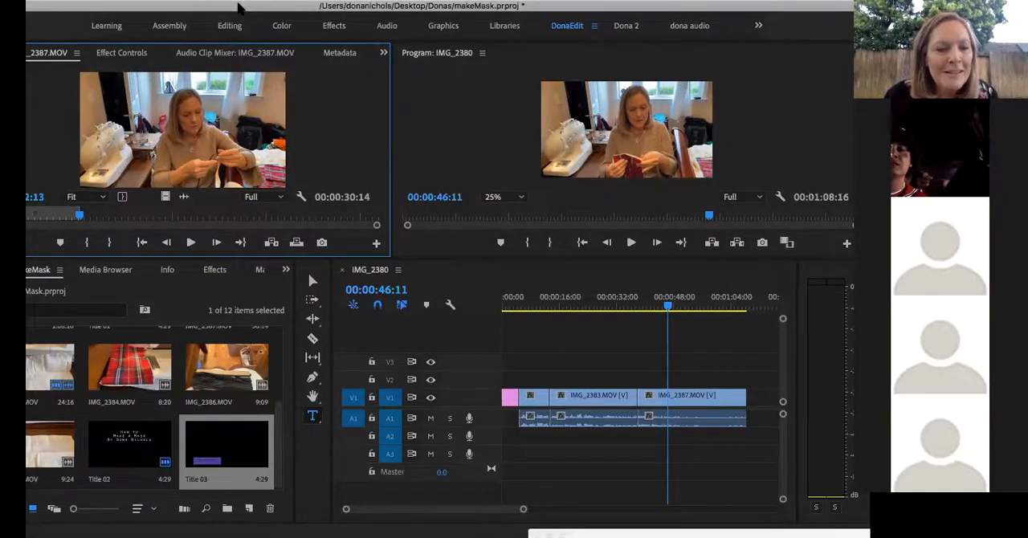
{"action": "left_click_drag", "start_coordinate": [237, 6], "coordinate": [256, 8]}
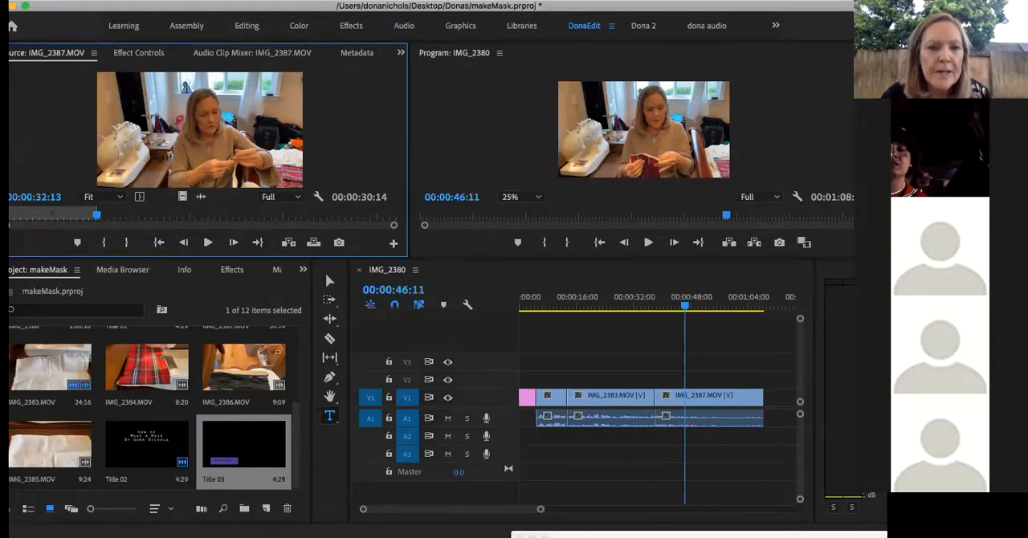
{"action": "left_click_drag", "start_coordinate": [244, 446], "coordinate": [675, 380]}
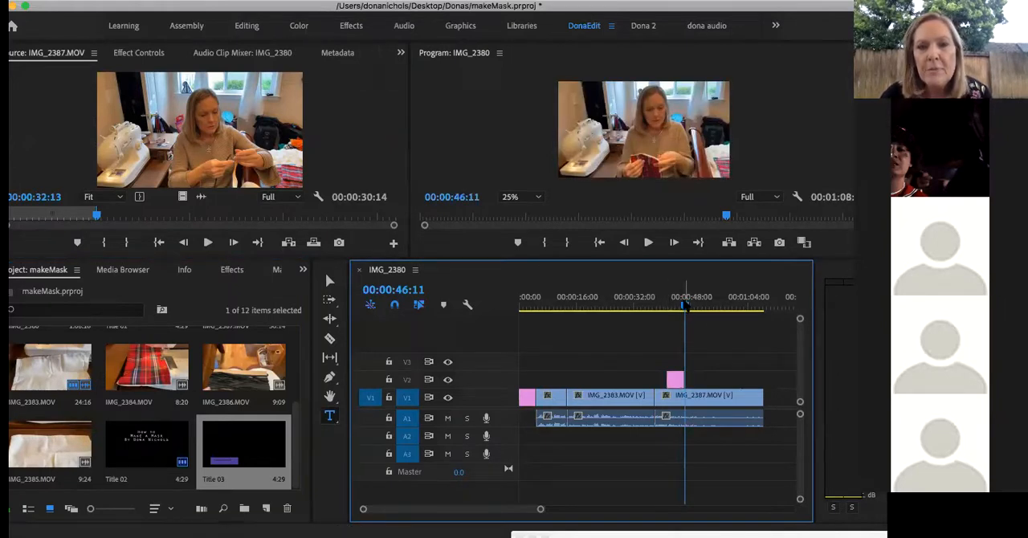
{"action": "left_click_drag", "start_coordinate": [687, 306], "coordinate": [677, 305]}
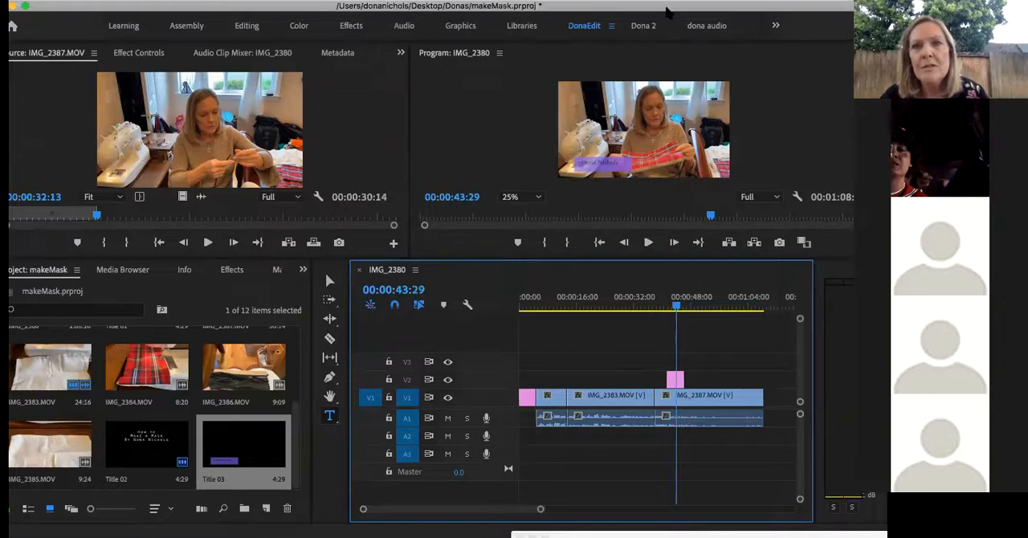
{"action": "left_click_drag", "start_coordinate": [666, 8], "coordinate": [658, 8]}
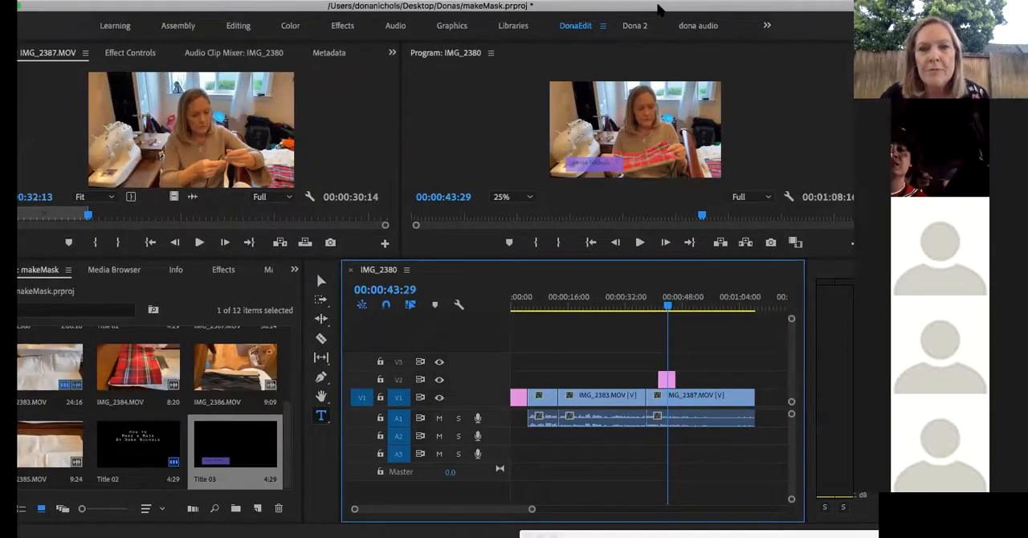